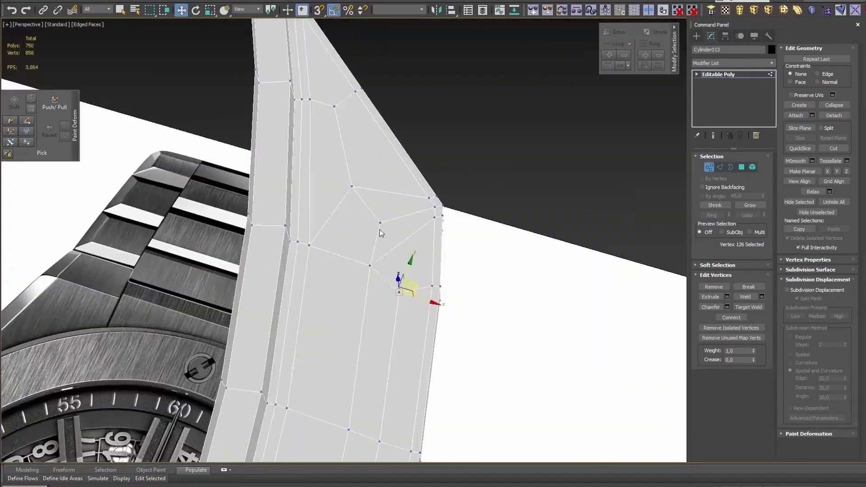
- Push the bent lug corner vertices with Paint Deform to smooth the corner surface
middle_click_drag(380, 229, 462, 235, "alt")
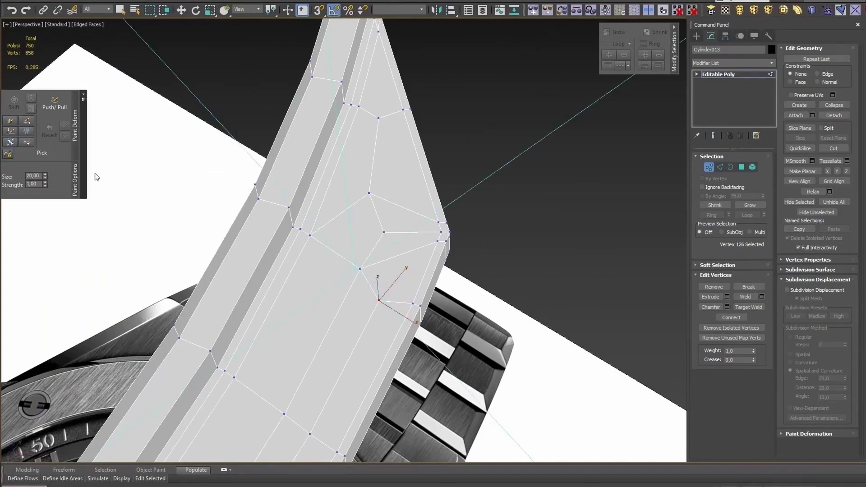
left_click_drag(355, 264, 376, 155)
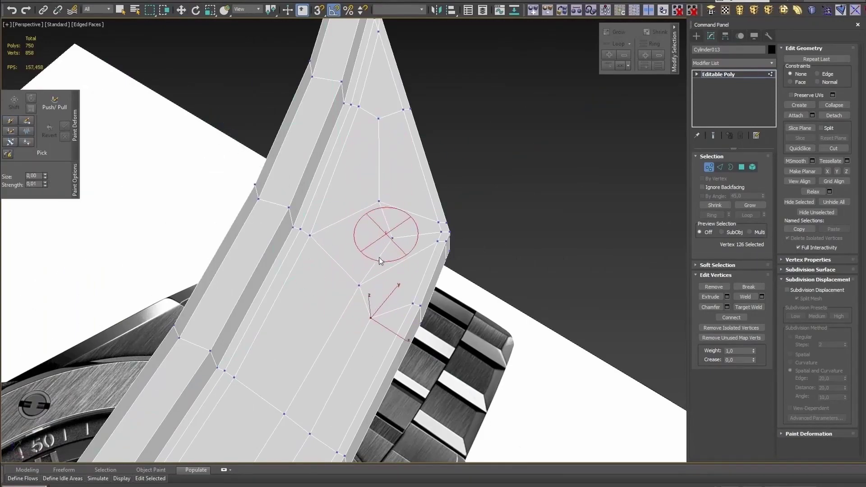
middle_click_drag(379, 259, 377, 231, "alt")
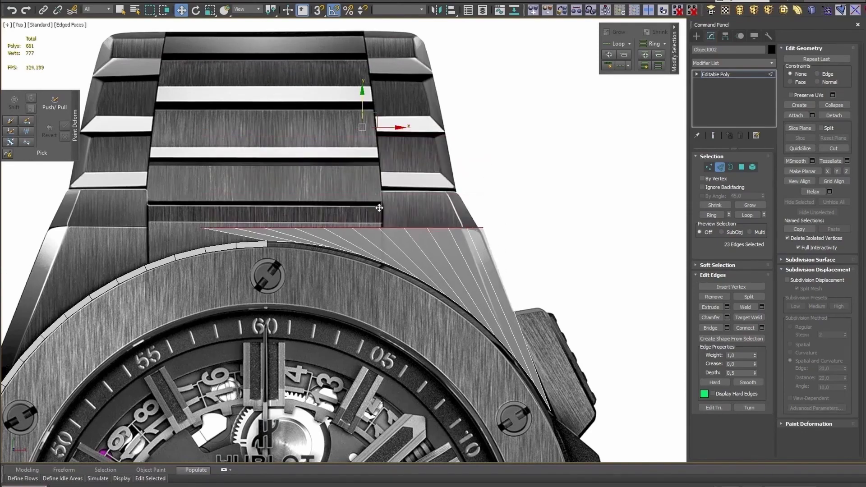
- Zoom and orbit to a side view of the case around the lug corner vertices
scroll(379, 208, "up", 3)
scroll(381, 241, "down", 3)
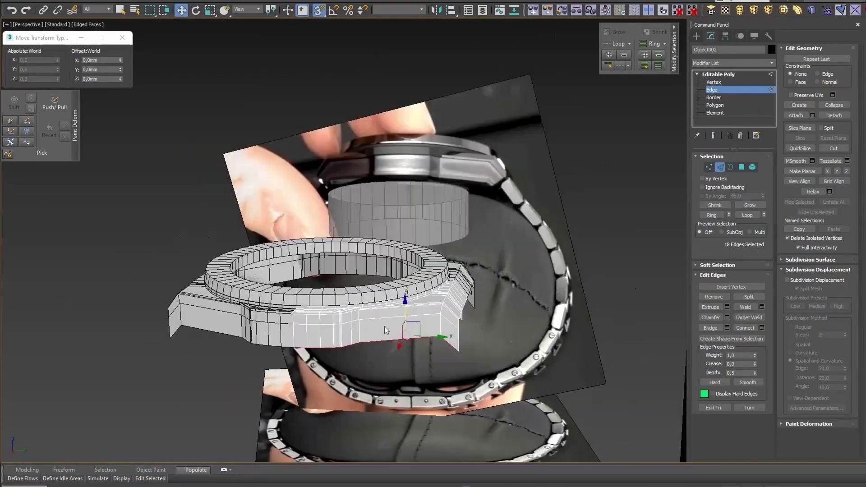
scroll(384, 326, "up", 3)
middle_click_drag(385, 326, 426, 343, "alt")
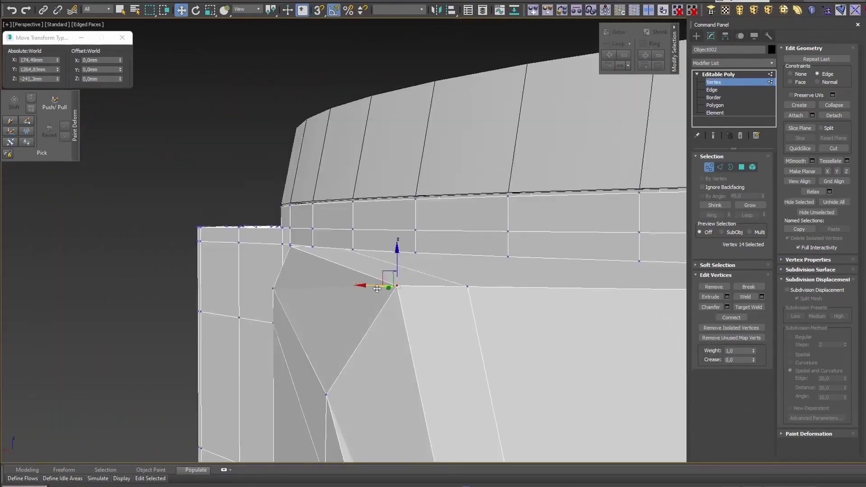
middle_click_drag(361, 290, 351, 154, "alt")
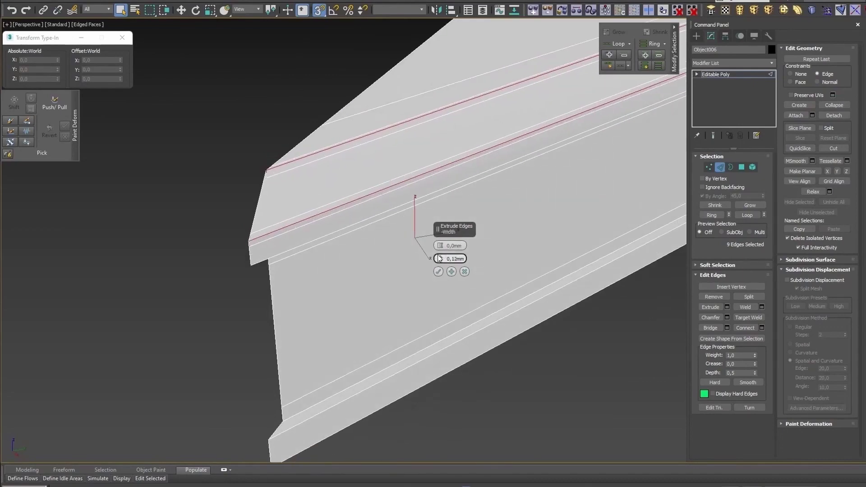
- Orbit around the wedge-shaped lug piece to check its 0.12 mm edge extrusion
middle_click_drag(440, 259, 436, 268, "alt")
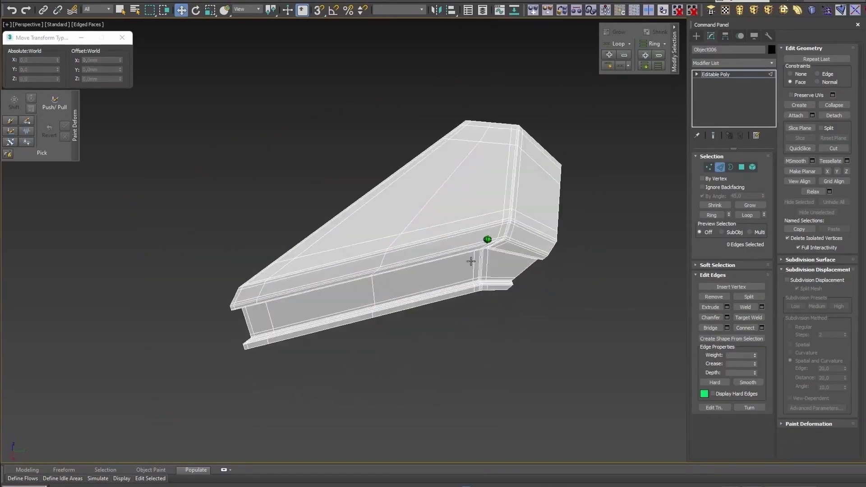
middle_click_drag(471, 261, 489, 199, "alt")
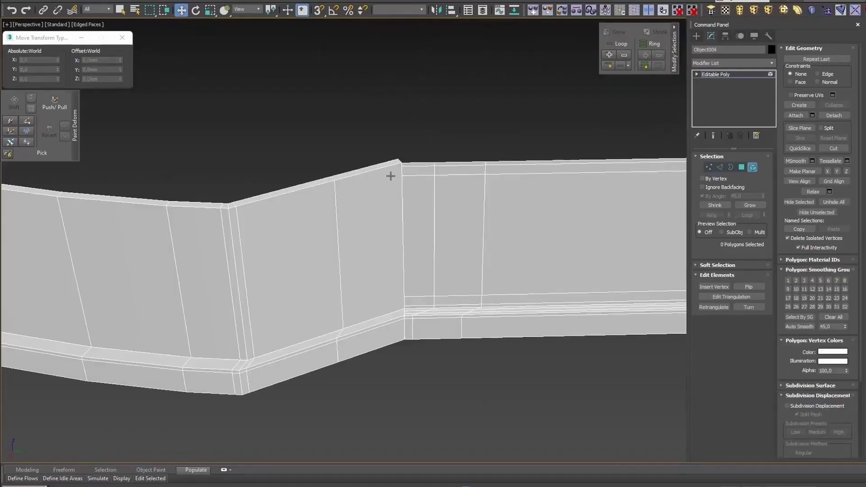
- Flatten the selected case band vertices with Make Planar Y and view the band from below
middle_click_drag(389, 194, 368, 138, "alt")
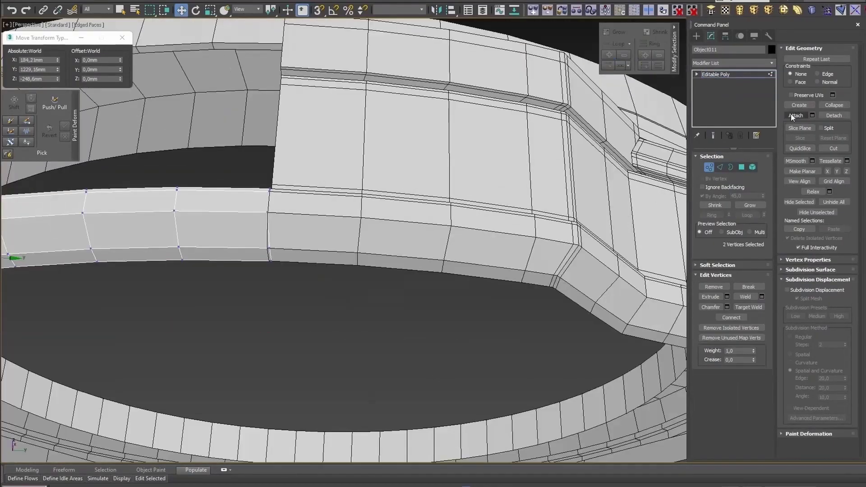
left_click(838, 175)
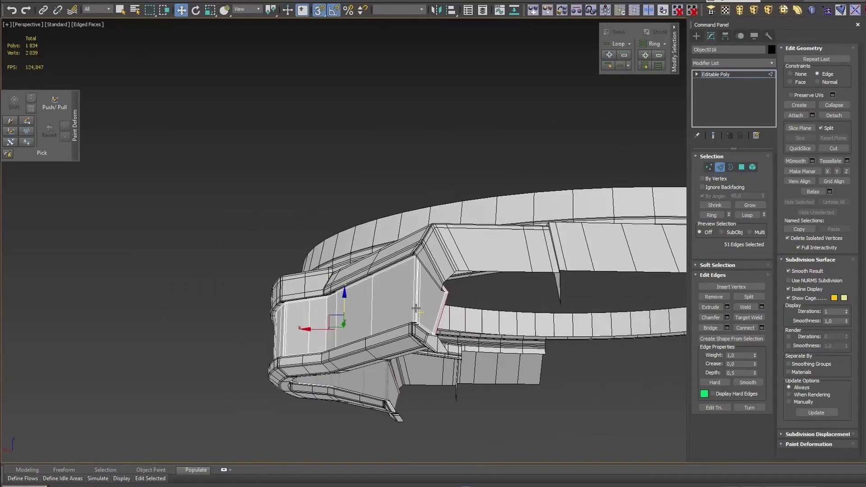
middle_click_drag(416, 309, 290, 270, "alt")
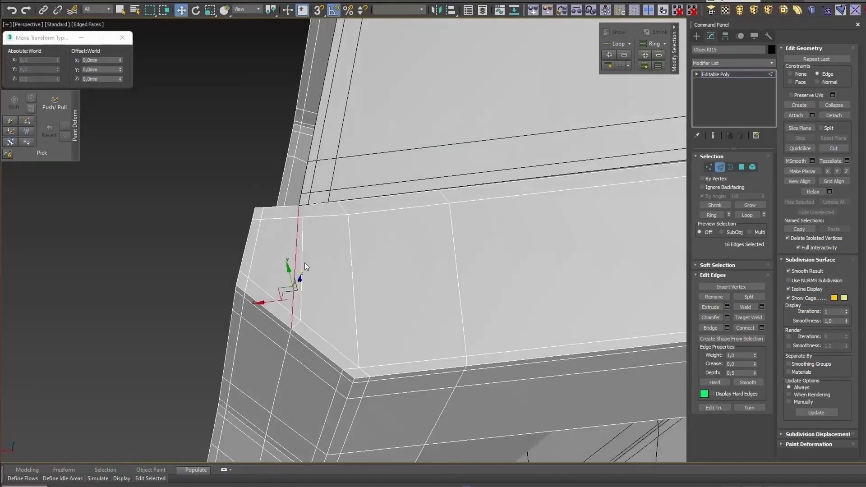
- Clear the lug piece's edge selection and toggle between vertex and edge levels
left_click(305, 262)
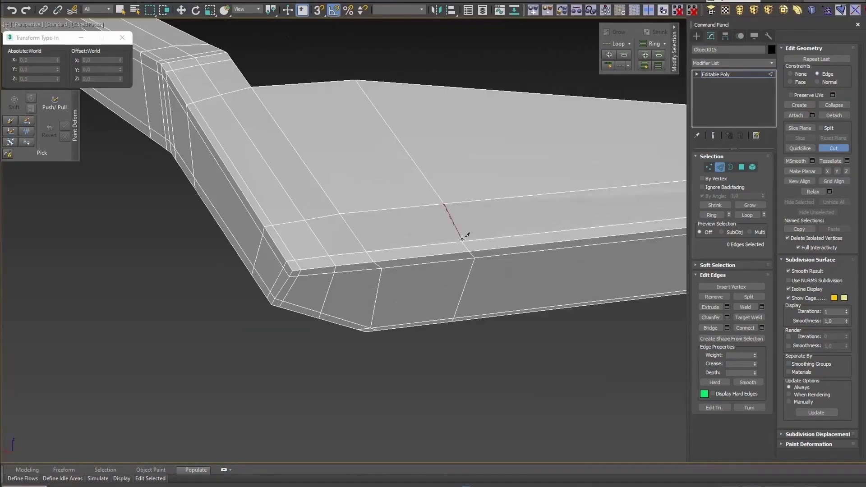
key("1")
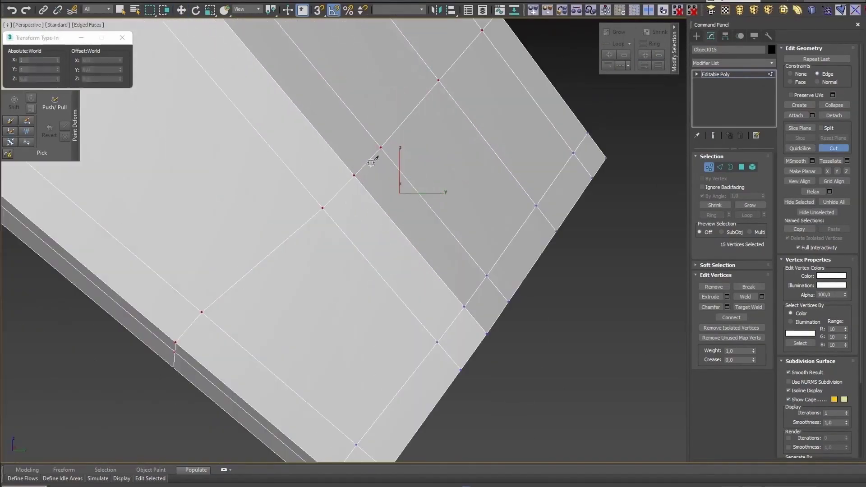
key("2")
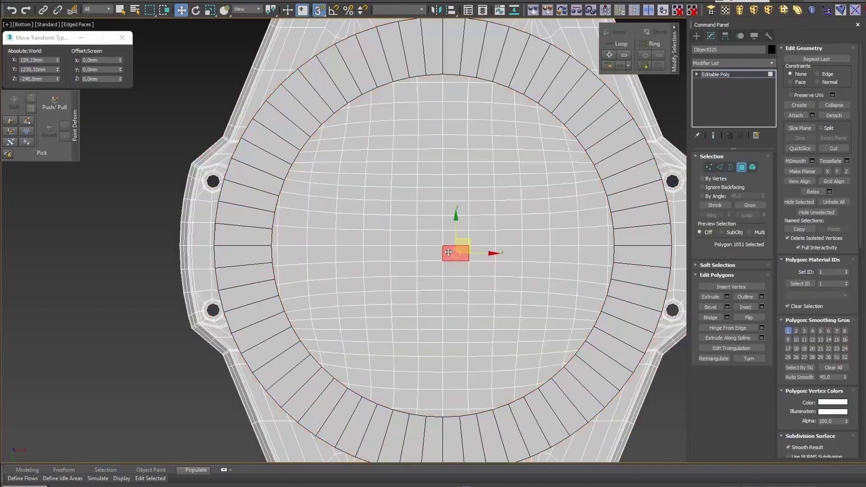
- Delete the grown centre polygons of the case back and shrink the new hole's rim
double_click(750, 205)
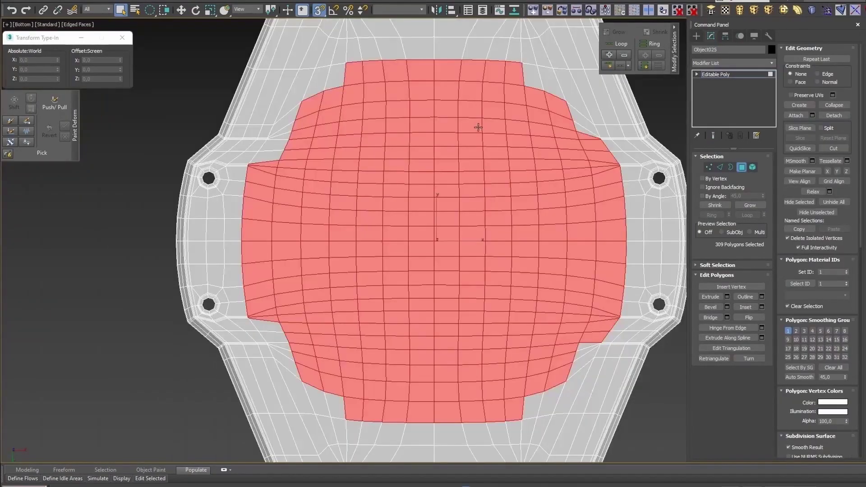
key("Delete")
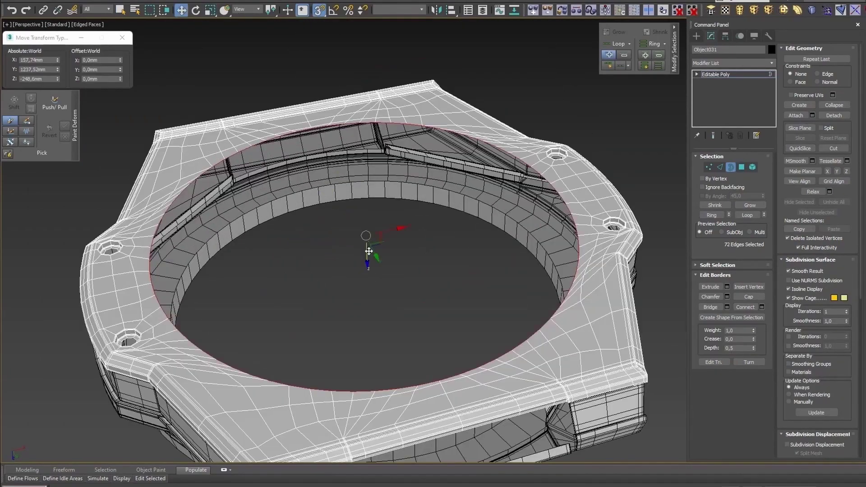
key("r")
left_click_drag(369, 252, 356, 240)
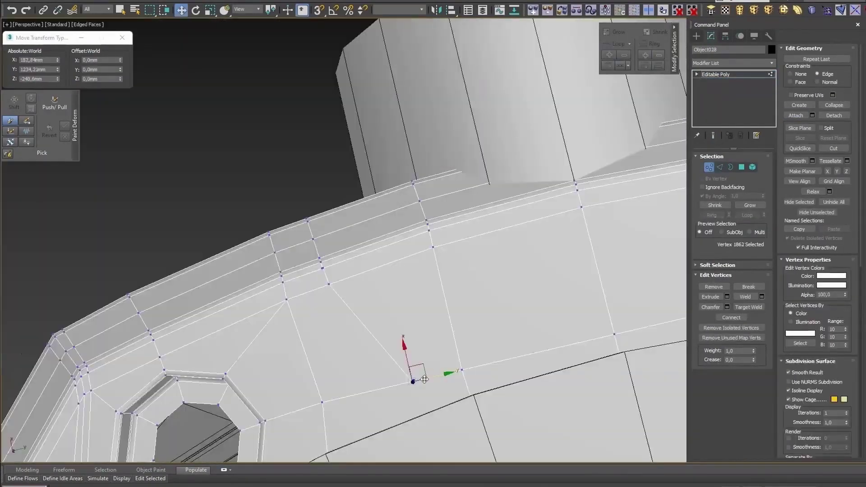
- Select the element inside the loop and raise its vertices so the cutout curves around the crown
scroll(368, 257, "up", 3)
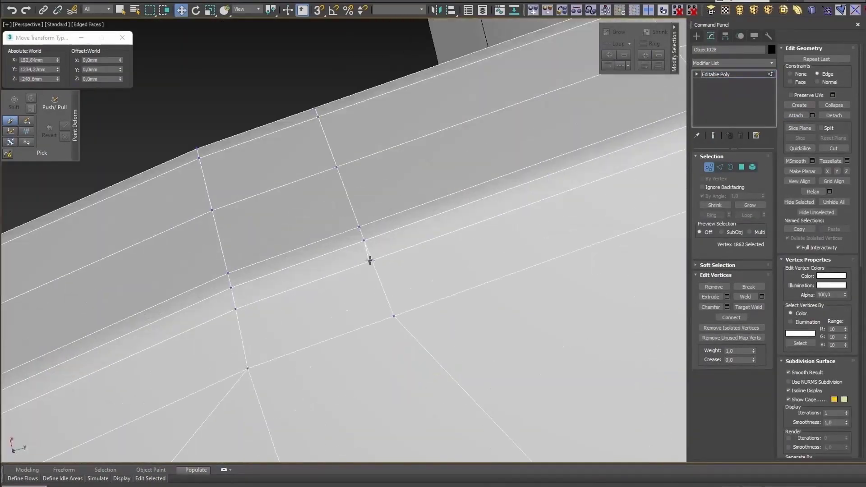
scroll(368, 258, "down", 6)
middle_click_drag(368, 258, 519, 328, "alt")
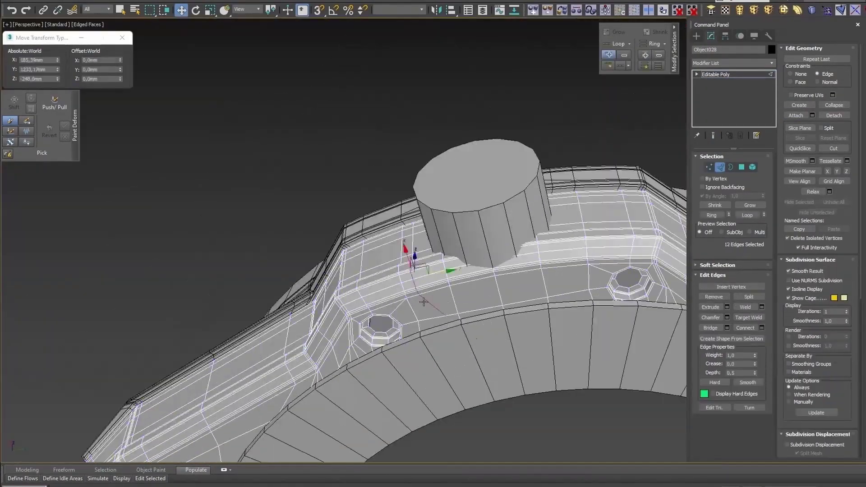
key("5")
left_click(497, 288)
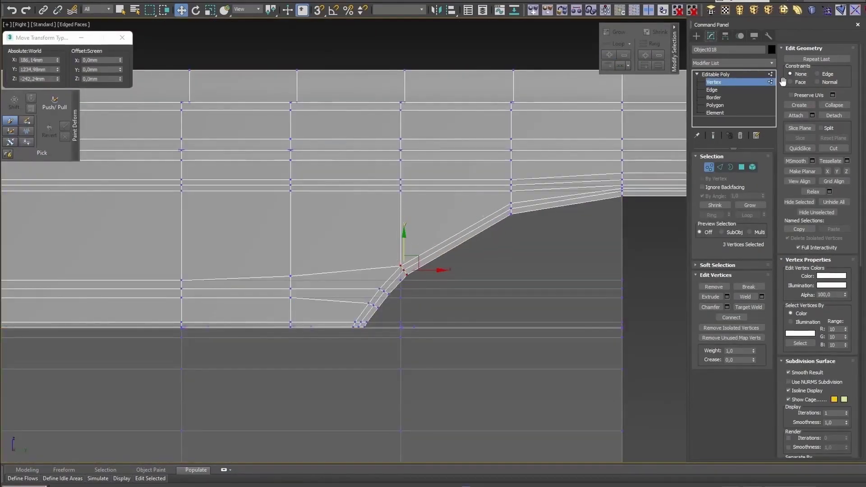
left_click_drag(420, 255, 421, 237)
left_click_drag(501, 173, 521, 212)
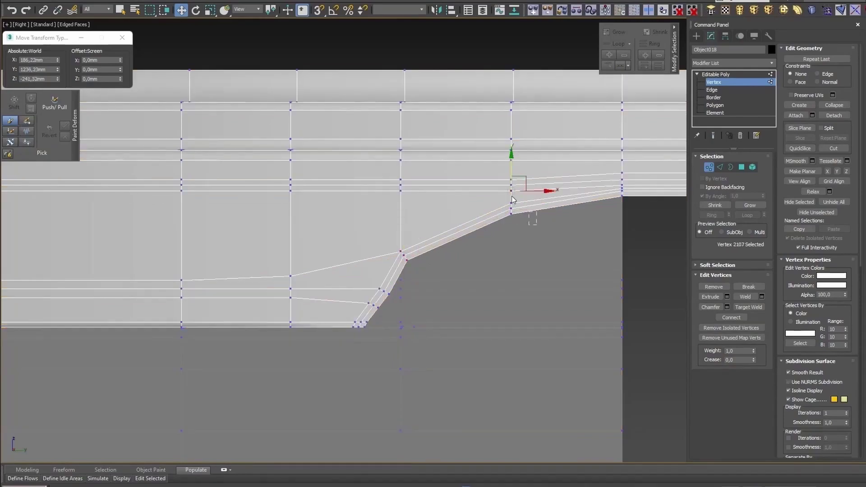
scroll(515, 186, "down", 2)
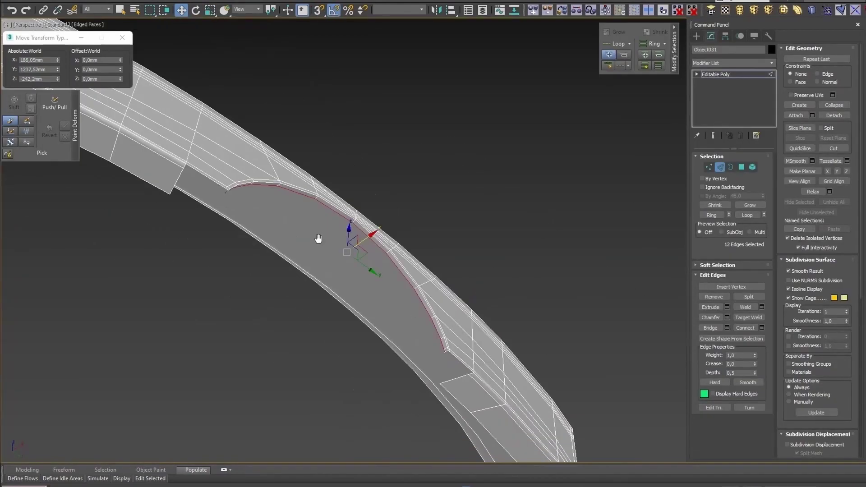
- Select the two edges at the ribbon piece's stepped corner and activate Cut
scroll(366, 278, "up", 5)
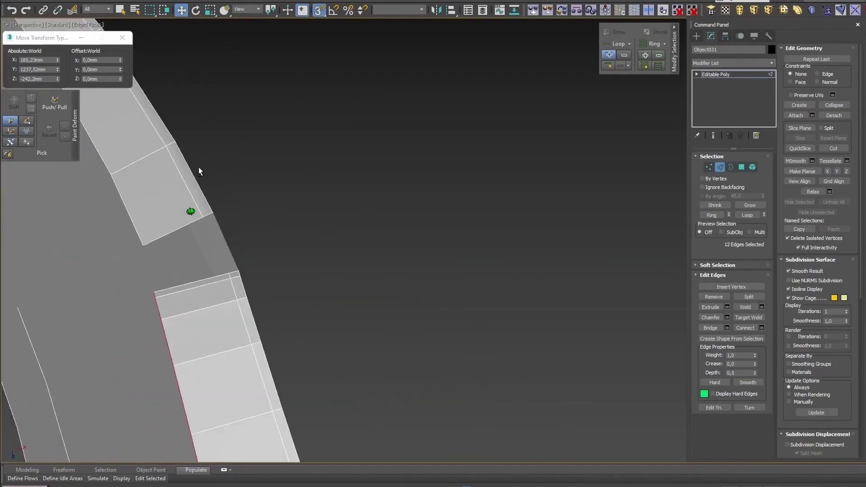
scroll(199, 167, "up", 3)
left_click(295, 254)
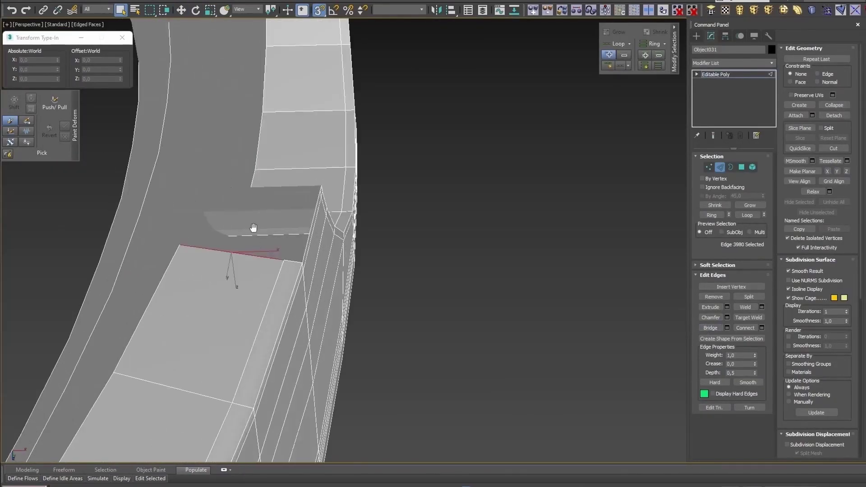
scroll(340, 357, "down", 5)
scroll(341, 137, "up", 8)
key("alt+c")
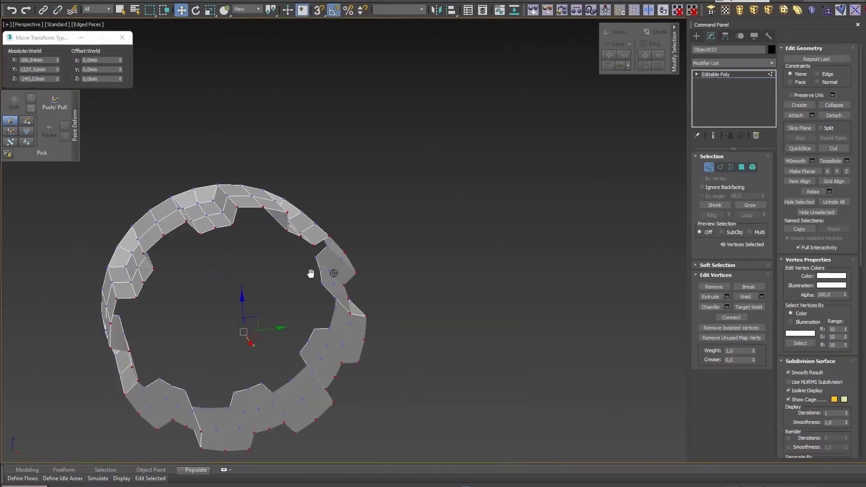
- Inspect the toothed ring from the side, then switch to Move in Top view
right_click(292, 275)
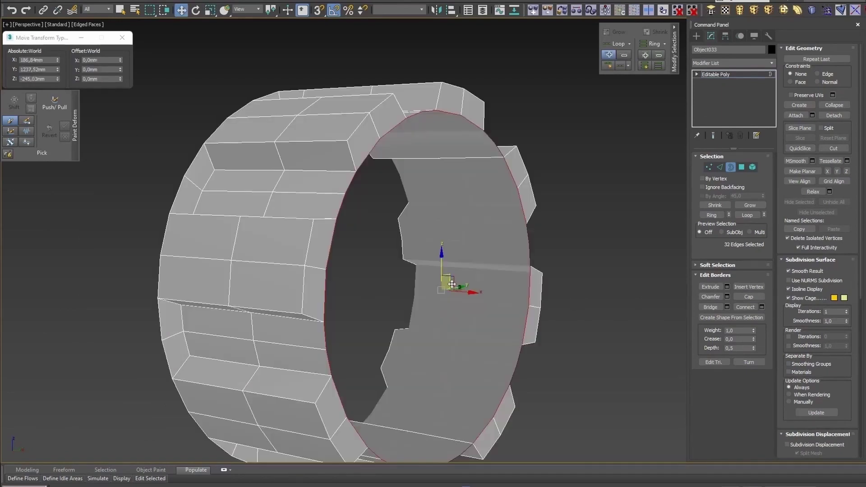
mouse_move(343, 189)
middle_mouse_down("alt")
mouse_move(387, 167)
mouse_move(366, 169)
middle_mouse_up("alt")
key("w")
scroll(335, 332, "up", 3)
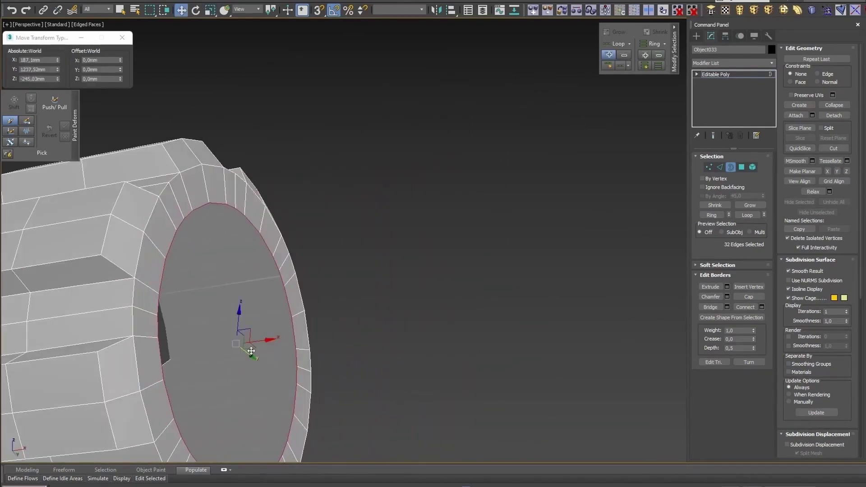
key("t")
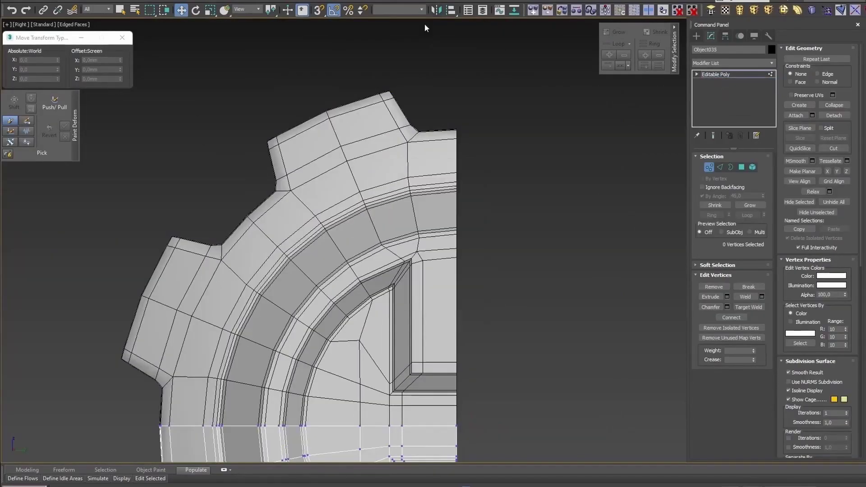
- Open the Tools > Mirror options for the gear
left_click(436, 9)
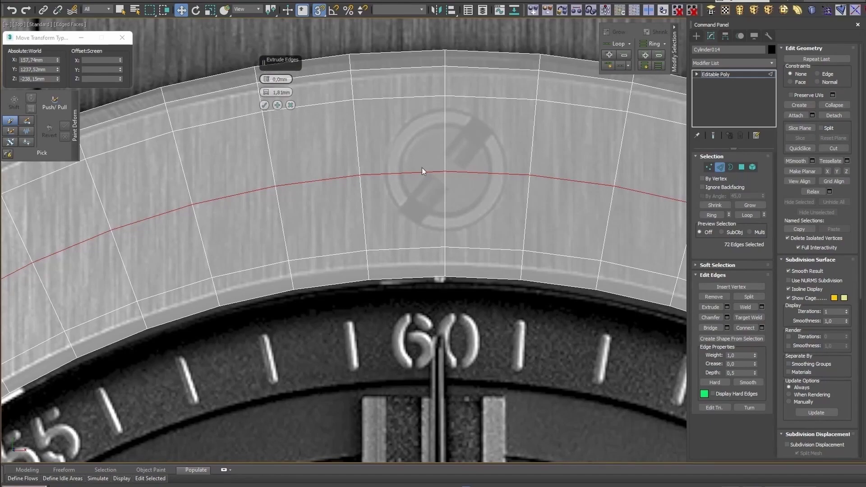
- Enlarge the octagon face to the screw outline and select its border
key("1")
key("alt+c")
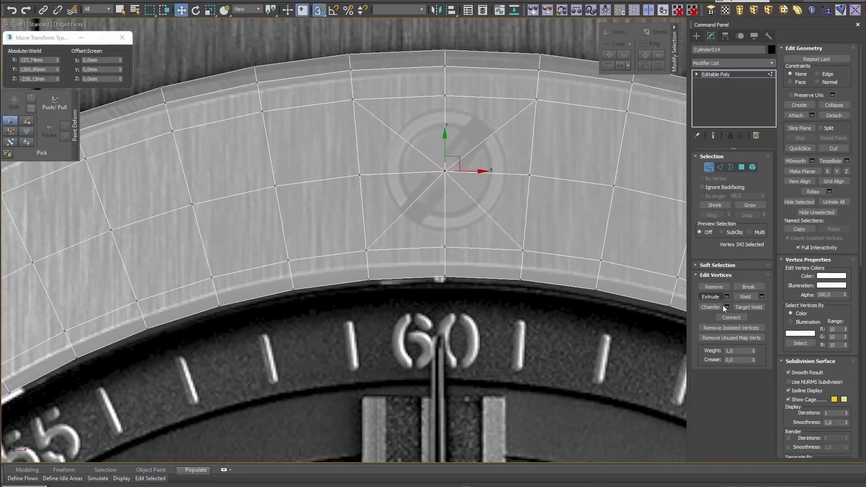
left_click_drag(460, 146, 465, 140)
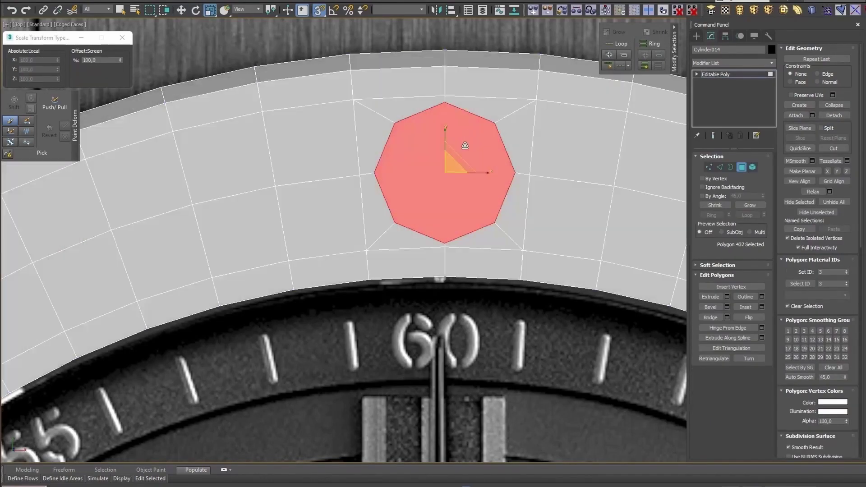
scroll(452, 154, "up", 2)
key("ctrl+d")
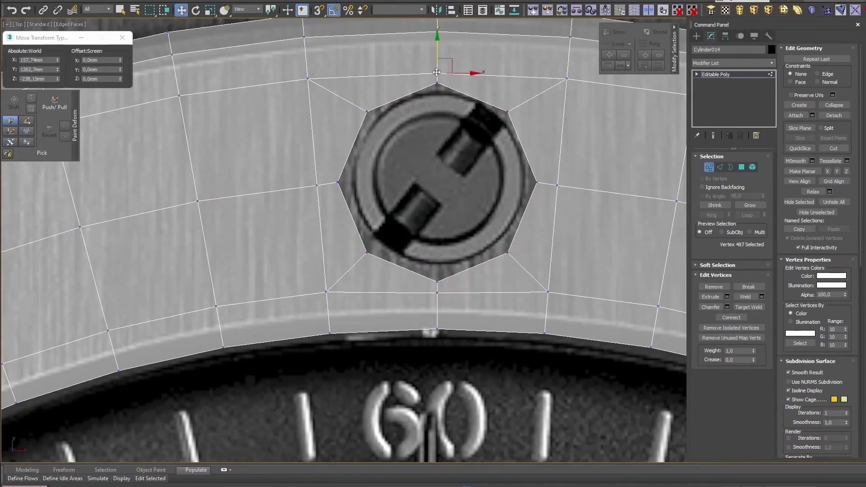
scroll(472, 176, "down", 2)
left_click(447, 252)
key("3")
left_click(501, 212)
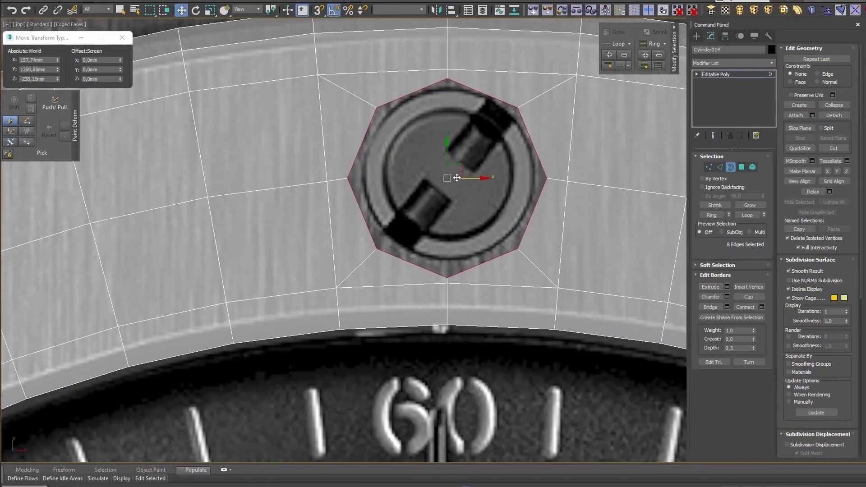
- Shift-move the octagon border down to sink a recessed screw socket into the bezel
scroll(487, 212, "down", 4)
middle_click_drag(478, 135, 477, 374)
scroll(477, 374, "up", 3)
scroll(441, 190, "up", 3)
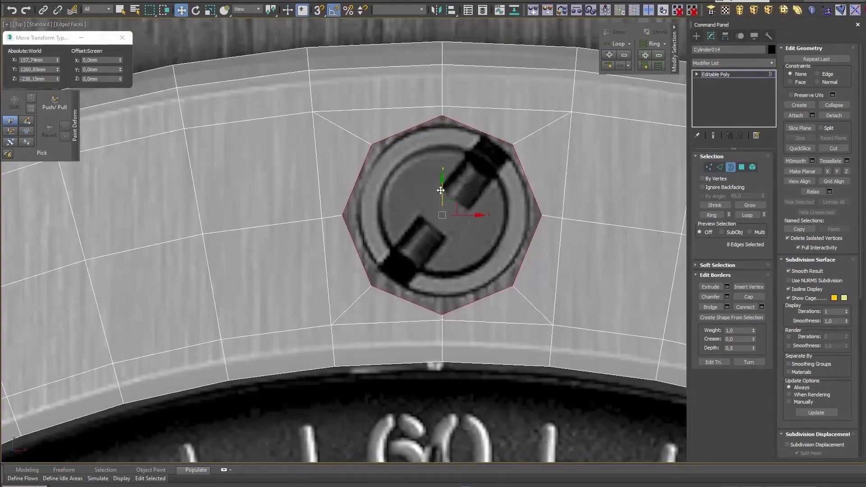
key("w")
key("p")
key("z")
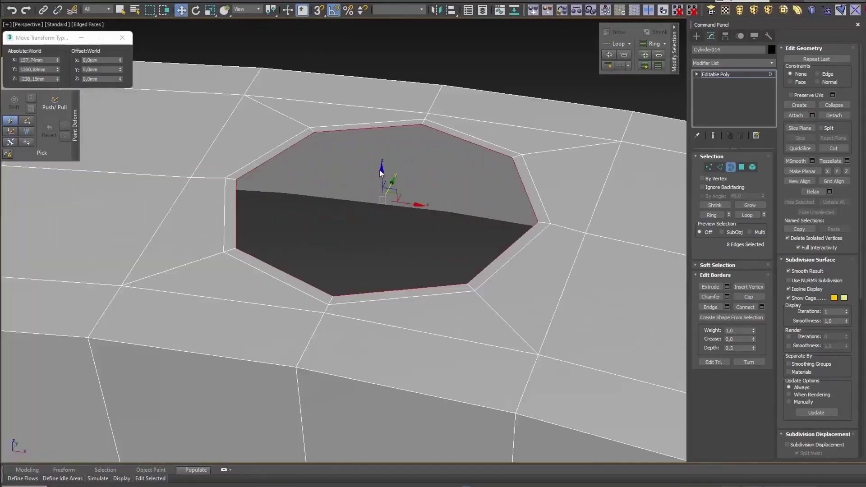
scroll(433, 244, "down", 5)
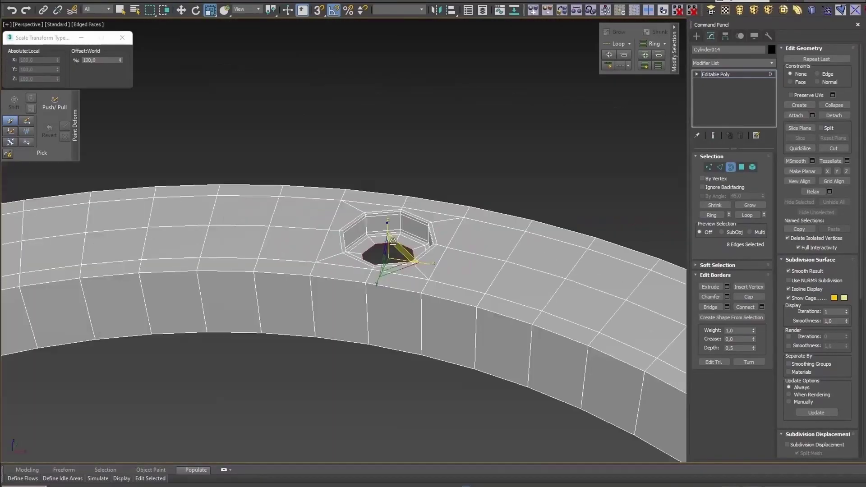
- Chamfer the bezel's edge loops to about 0.3 mm
key("2")
middle_click_drag(447, 253, 579, 255, "alt")
left_click(727, 317)
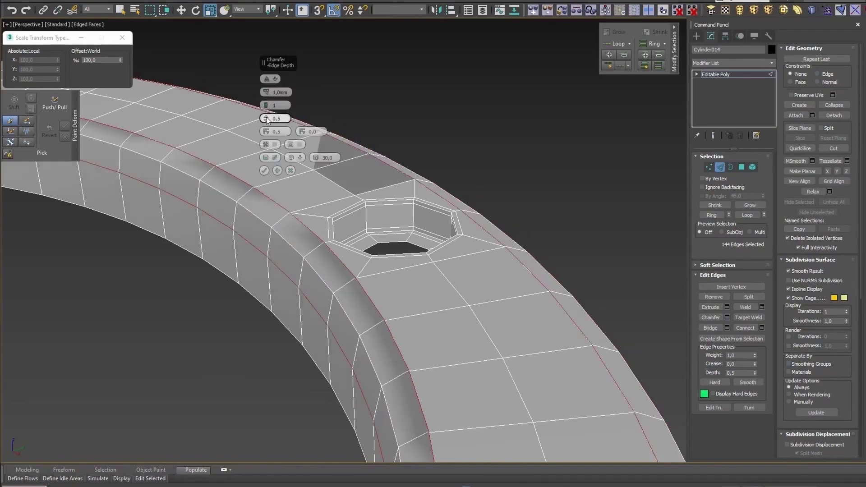
mouse_move(394, 203)
middle_mouse_down("alt")
mouse_move(394, 238)
mouse_move(413, 257)
middle_mouse_up("alt")
left_click_drag(276, 92, 284, 90)
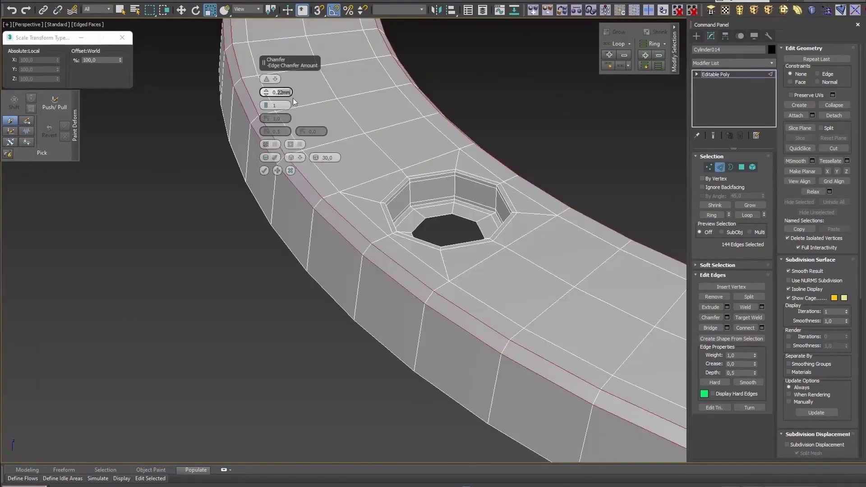
middle_click_drag(413, 258, 373, 228, "alt")
left_click(265, 171)
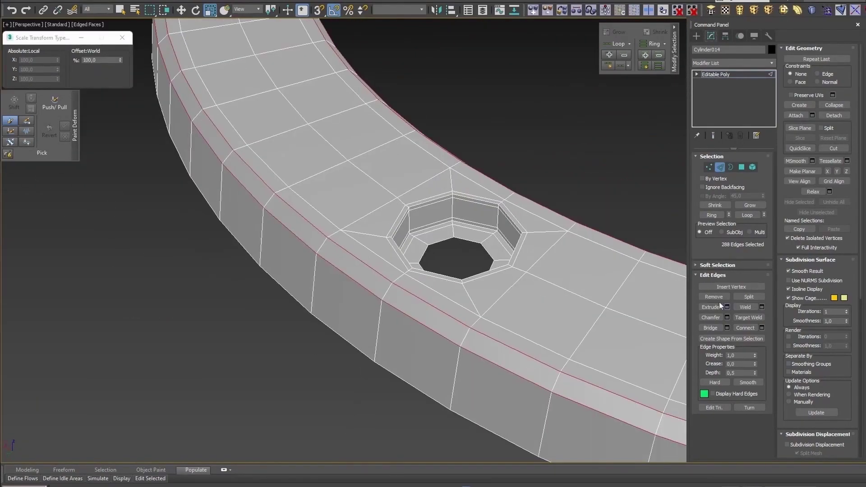
mouse_move(363, 219)
middle_mouse_down("alt")
mouse_move(376, 212)
mouse_move(325, 215)
middle_mouse_up("alt")
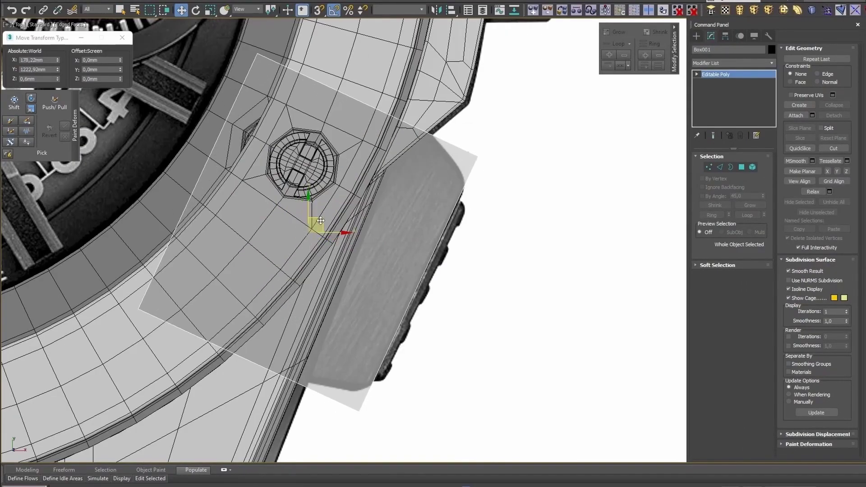
- Move the box's corner vertices to fit the opening in the case side
key("1")
left_click_drag(469, 168, 492, 143)
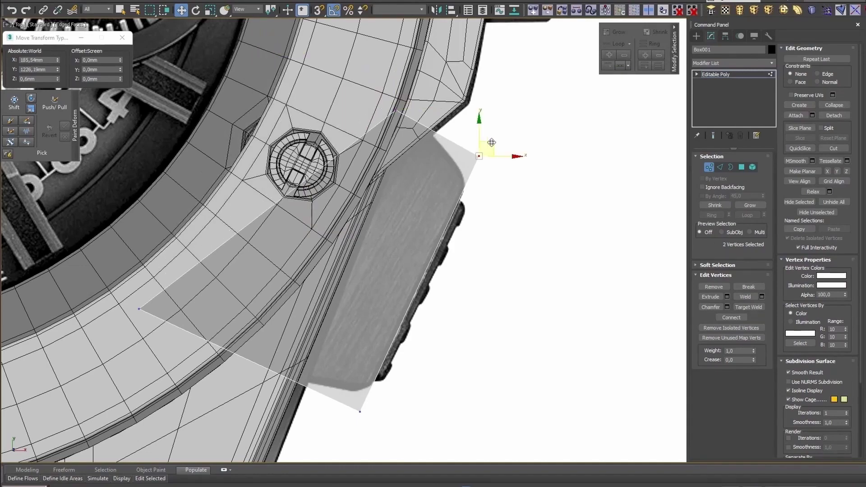
middle_click_drag(409, 96, 435, 37)
left_click_drag(326, 348, 85, 211)
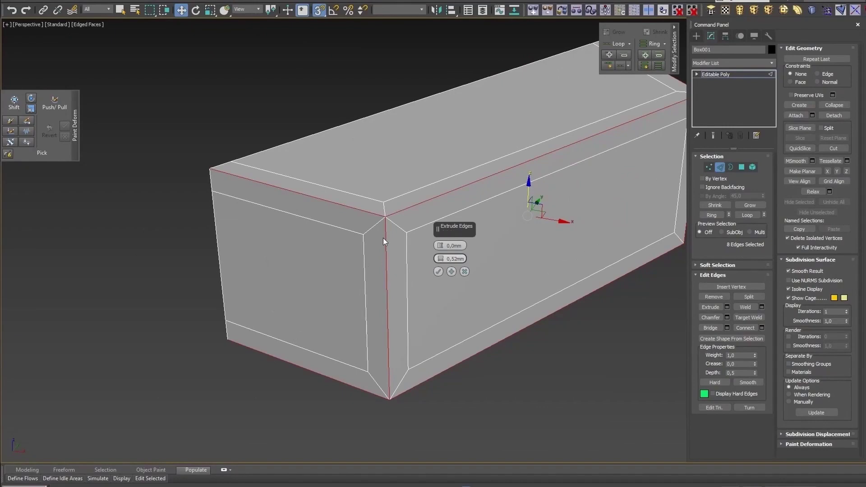
middle_click_drag(383, 237, 428, 275, "alt")
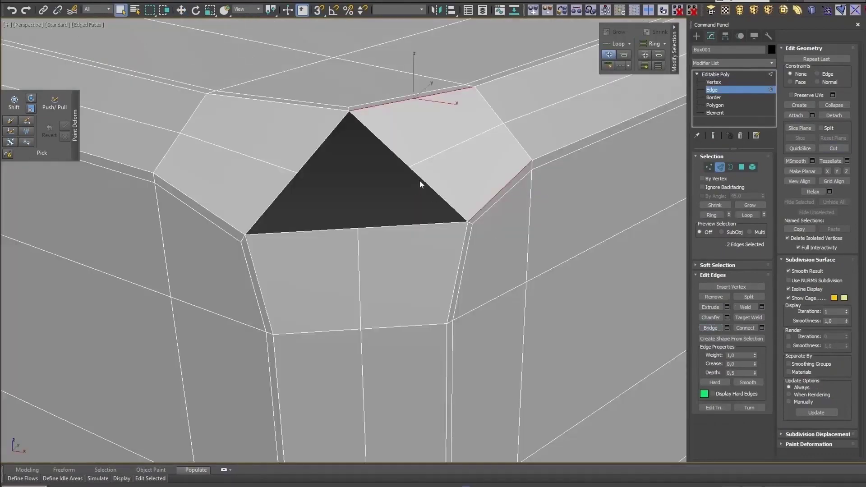
- Select the triangular hole's border, then mirror and detach the block as a new object
key("3")
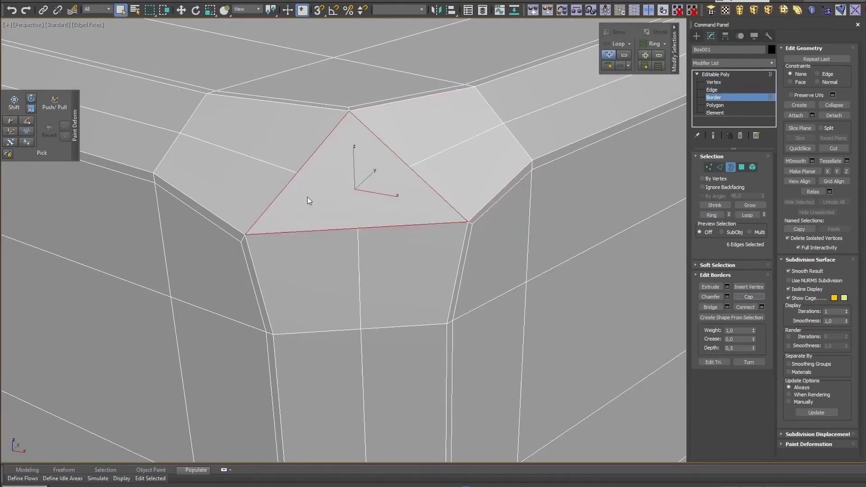
left_click(280, 229)
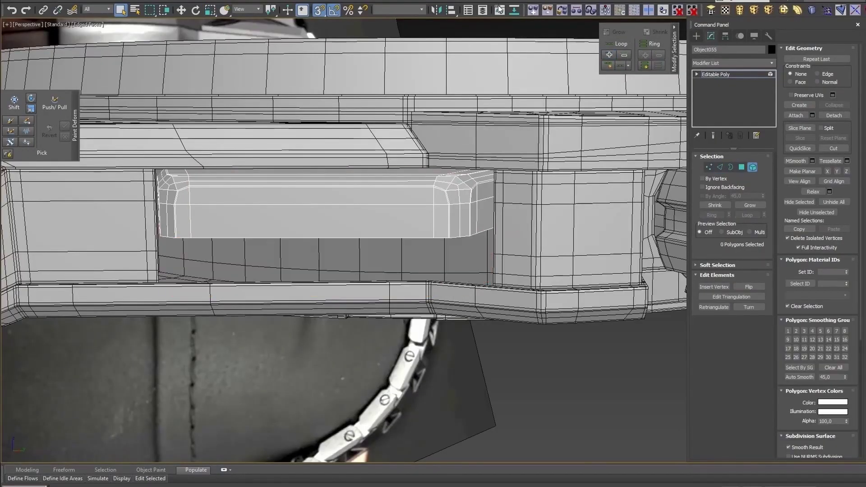
left_click(436, 9)
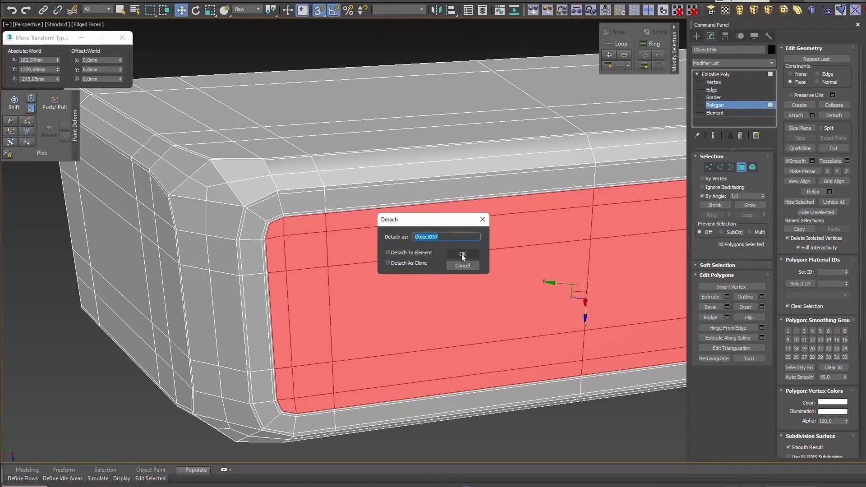
left_click(462, 253)
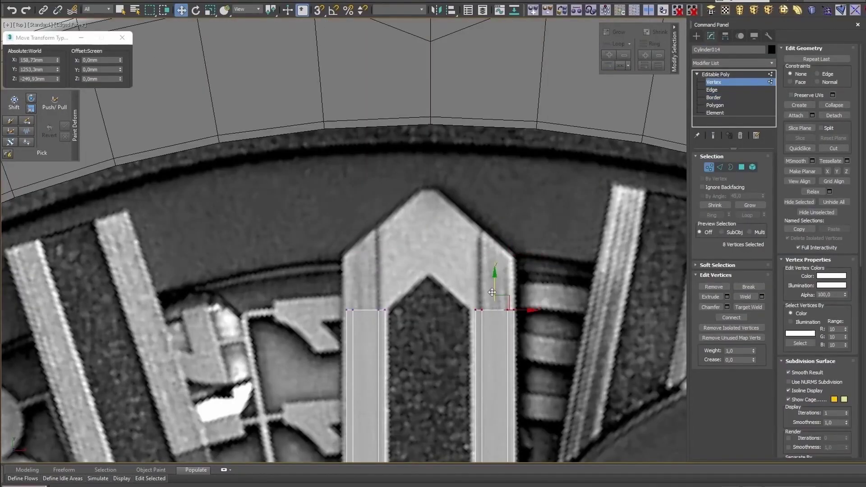
- Move the marker's end vertices up to shape the channelled hour index
left_click_drag(437, 288, 443, 166)
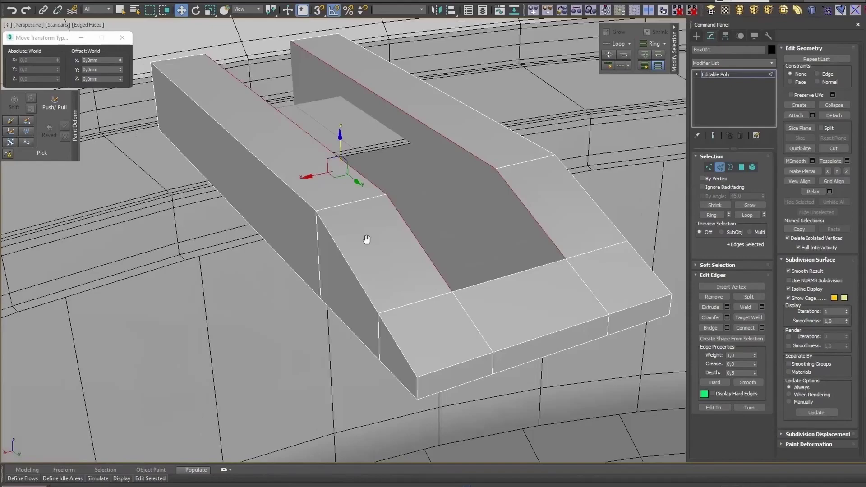
middle_click_drag(366, 240, 393, 246, "alt")
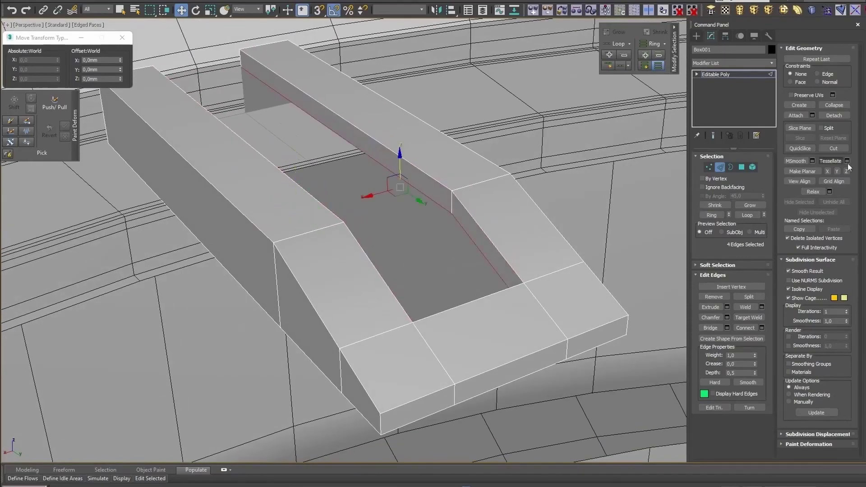
middle_click_drag(522, 280, 393, 251, "alt")
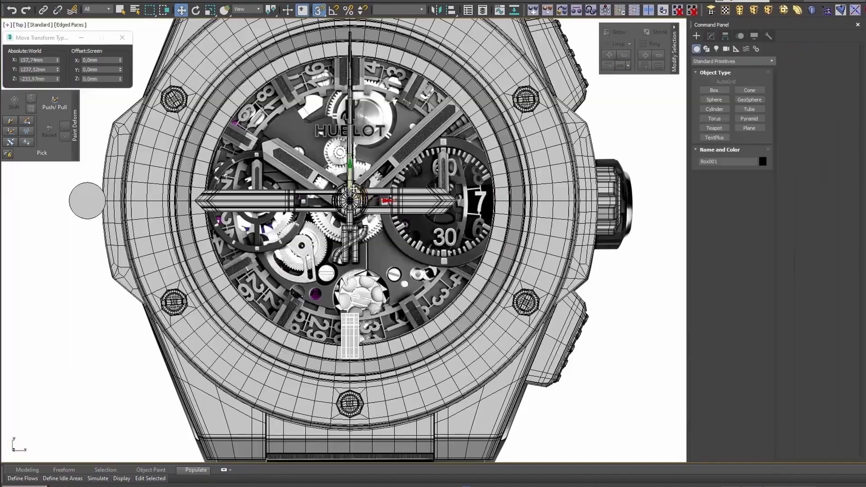
- Clone the marker rotated -30° around the dial and select the hands group
right_click(377, 178)
left_click_drag(378, 178, 378, 179, "shift")
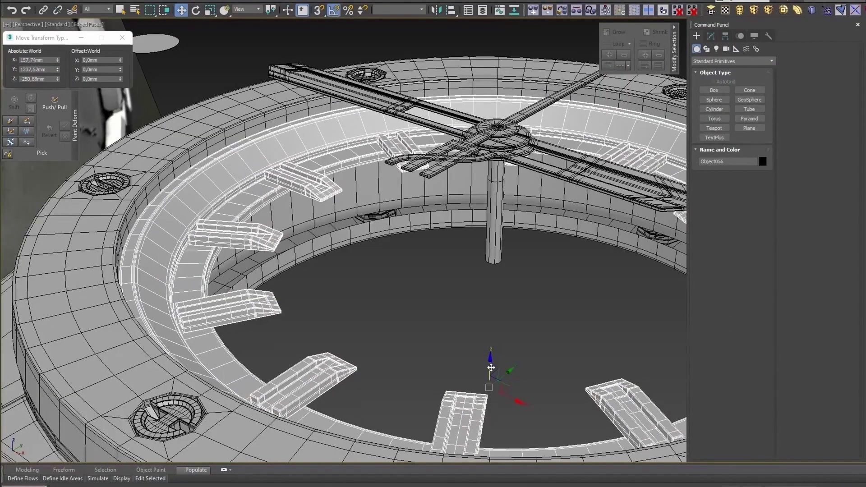
middle_click_drag(491, 367, 478, 316, "alt")
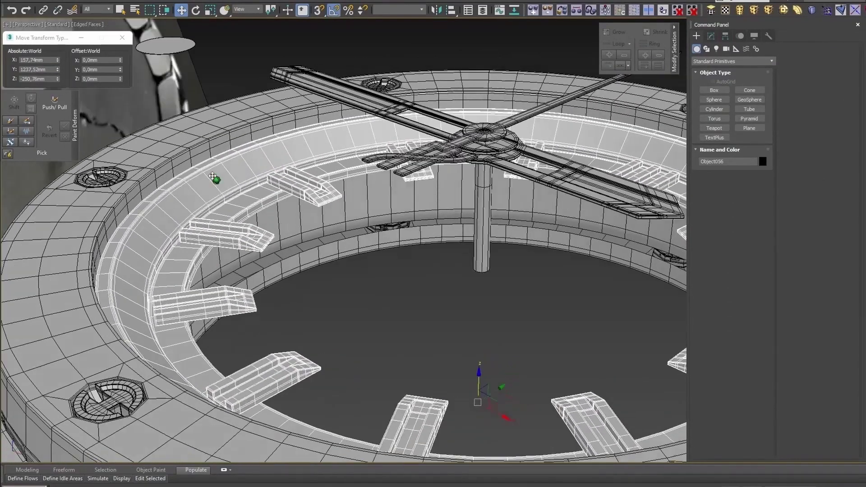
left_click(497, 145)
middle_click_drag(496, 145, 511, 177, "alt")
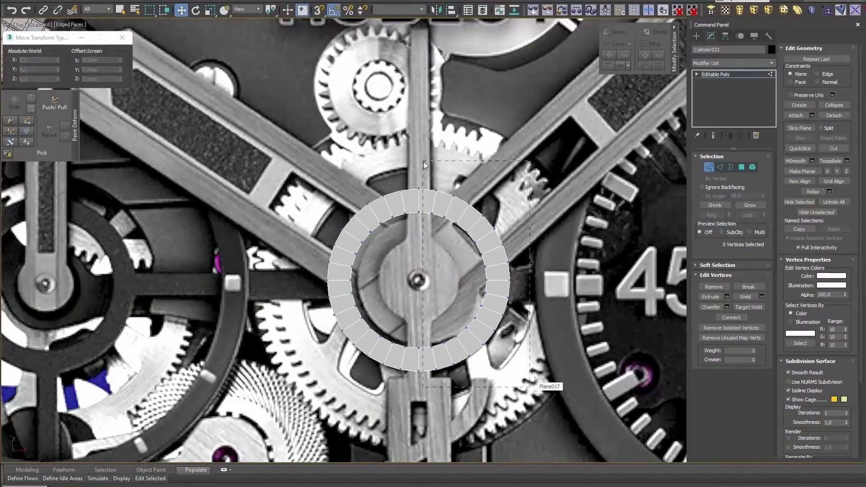
- Extrude the selected faces into a spoke and narrow its width slightly
scroll(324, 281, "up", 4)
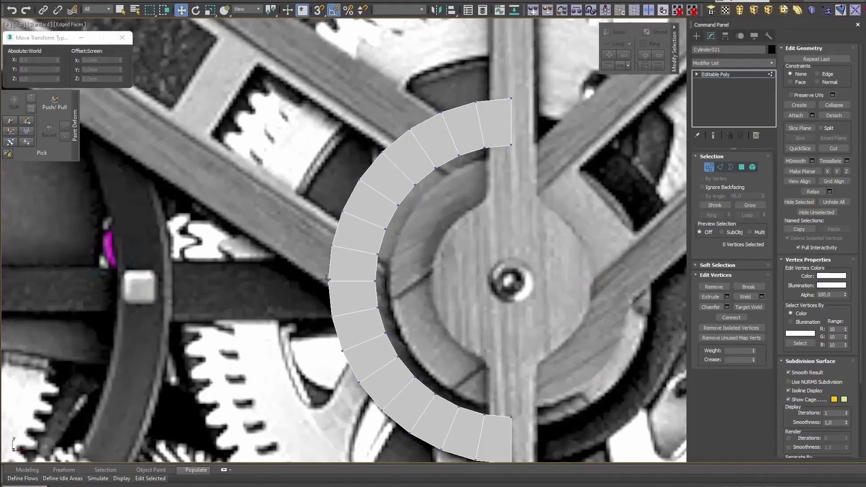
key("2")
scroll(363, 289, "up", 3)
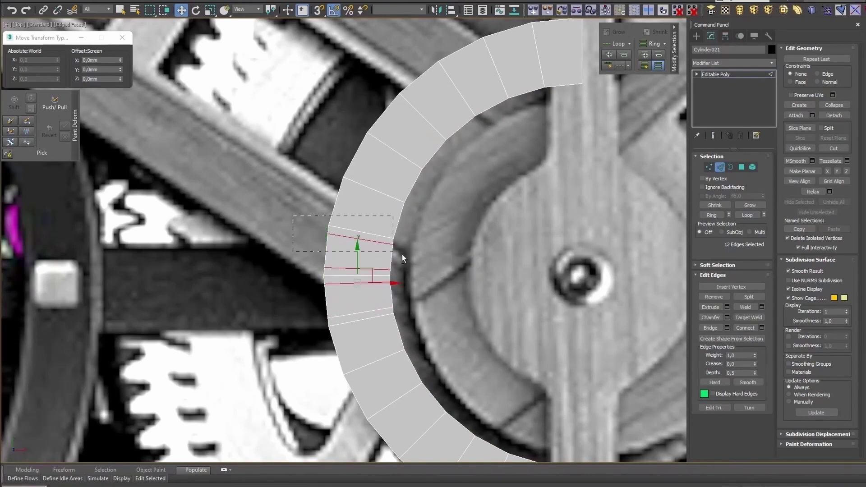
key("4")
key("shift+e")
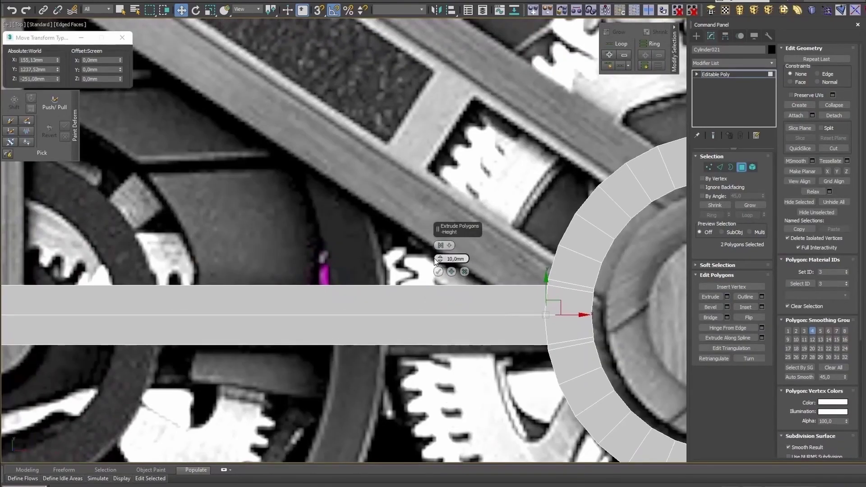
left_click_drag(436, 261, 435, 280)
scroll(406, 252, "down", 5)
scroll(419, 258, "up", 4)
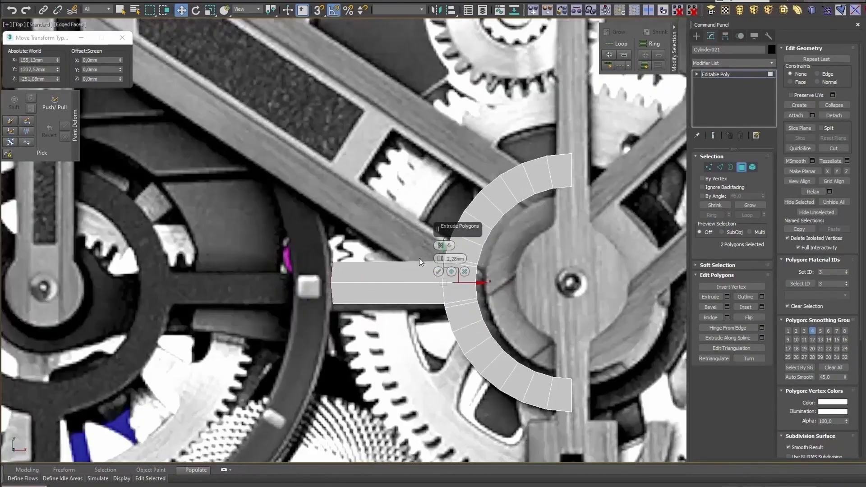
scroll(342, 307, "up", 3)
key("1")
left_click_drag(276, 270, 277, 272)
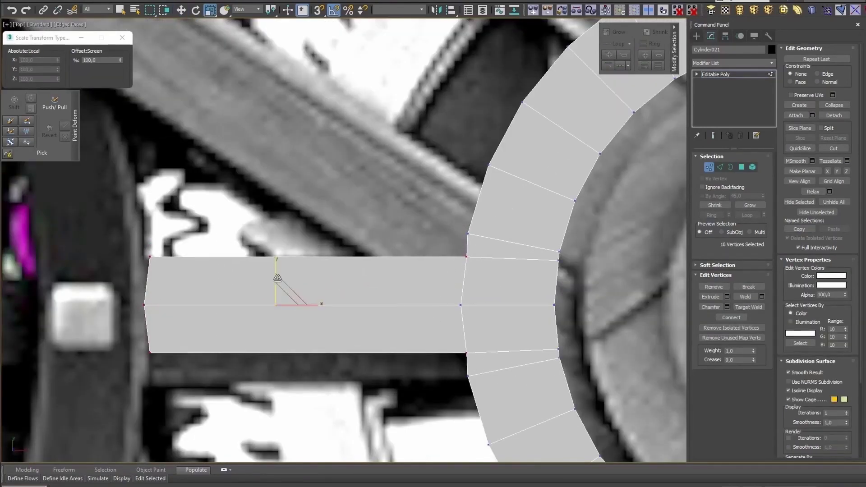
key("alt+x")
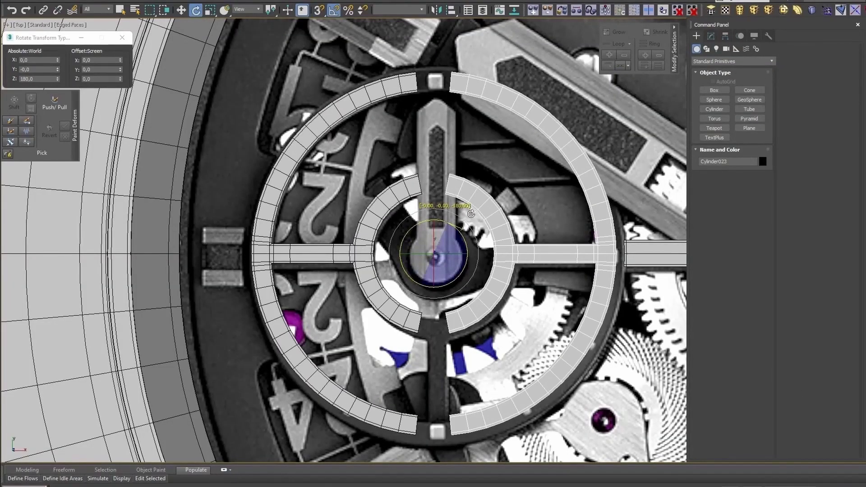
- Clone the ring piece rotated 90°, disable By Angle, and box-select only the crossbar polygons
left_click_drag(471, 213, 471, 214, "shift")
key("Return")
scroll(592, 255, "up", 5)
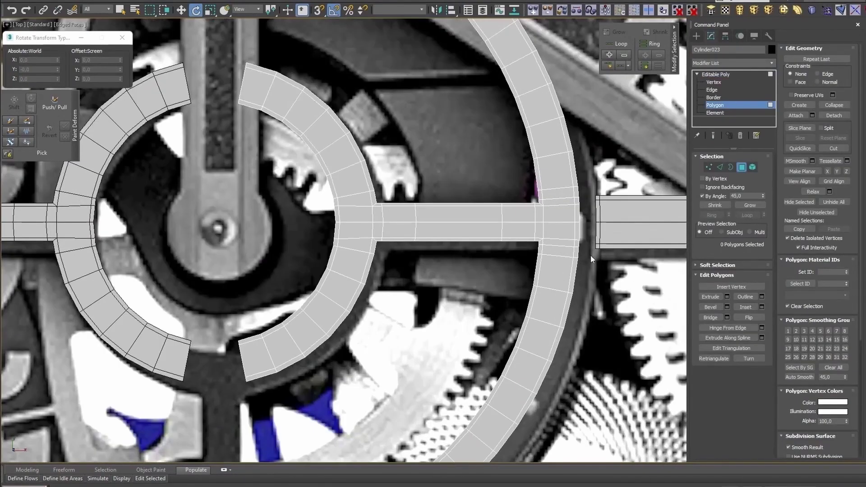
left_click(702, 195)
mouse_move(605, 262)
left_mouse_down()
mouse_move(333, 185)
mouse_move(293, 190)
left_mouse_up()
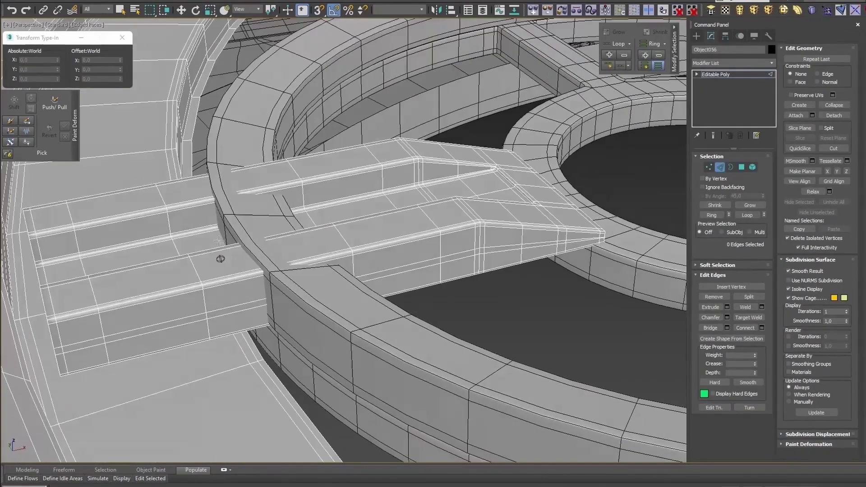
- Cut new edges into the front of the stepped block on the ring
scroll(226, 258, "down", 4)
key("t")
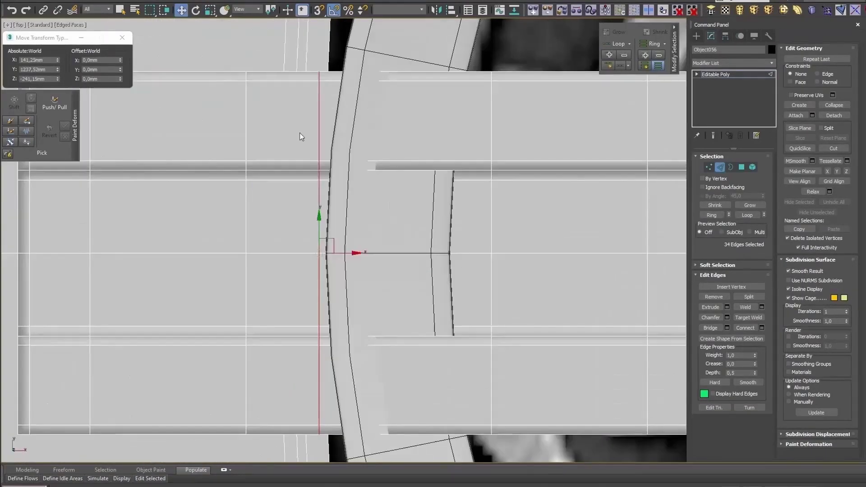
key("1")
middle_click_drag(300, 135, 355, 300)
key("p")
key("3")
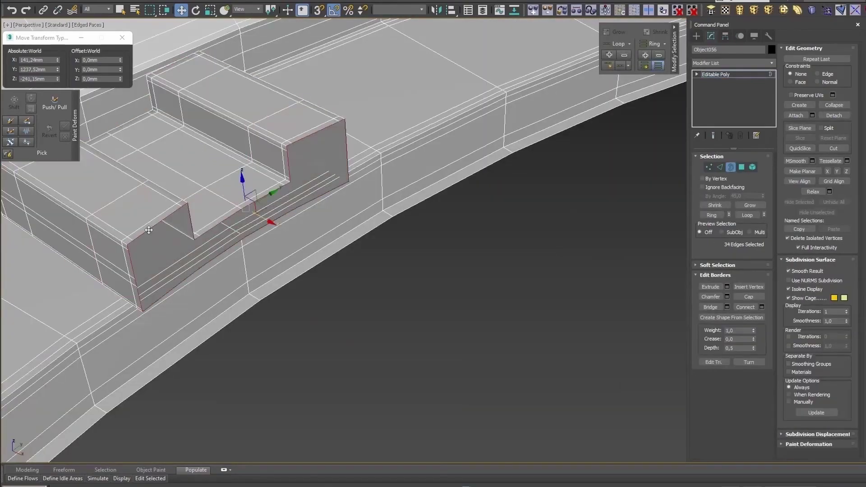
scroll(152, 191, "up", 3)
mouse_move(153, 194)
middle_mouse_down("alt")
mouse_move(160, 231)
mouse_move(134, 215)
middle_mouse_up("alt")
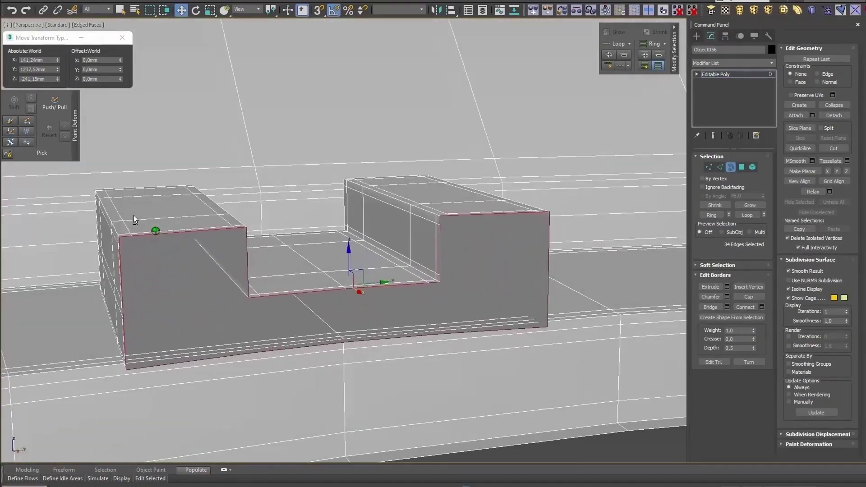
scroll(134, 216, "up", 3)
key("alt+c")
mouse_move(350, 288)
middle_mouse_down("alt")
mouse_move(350, 315)
mouse_move(350, 263)
middle_mouse_up("alt")
- Cut additional edges into the stepped block's vertices from a higher angle
key("2")
key("w")
key("4")
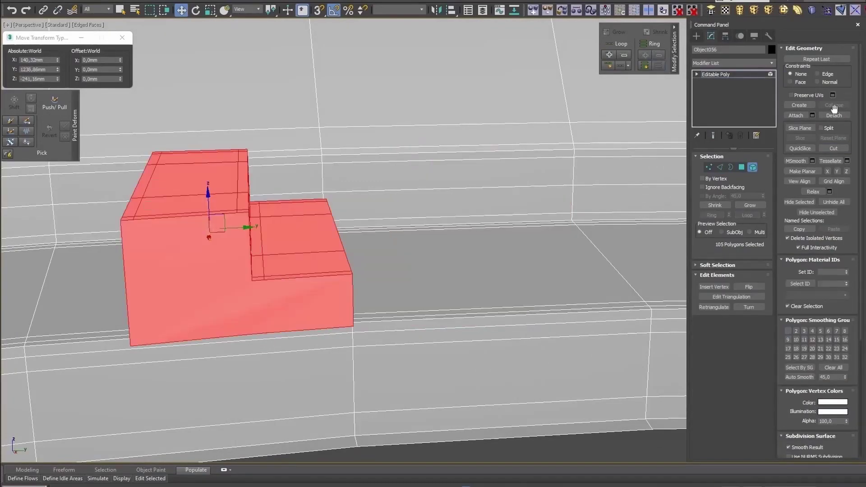
key("1")
scroll(236, 212, "up", 3)
mouse_move(237, 212)
middle_mouse_down("alt")
mouse_move(228, 294)
mouse_move(265, 278)
middle_mouse_up("alt")
key("alt+c")
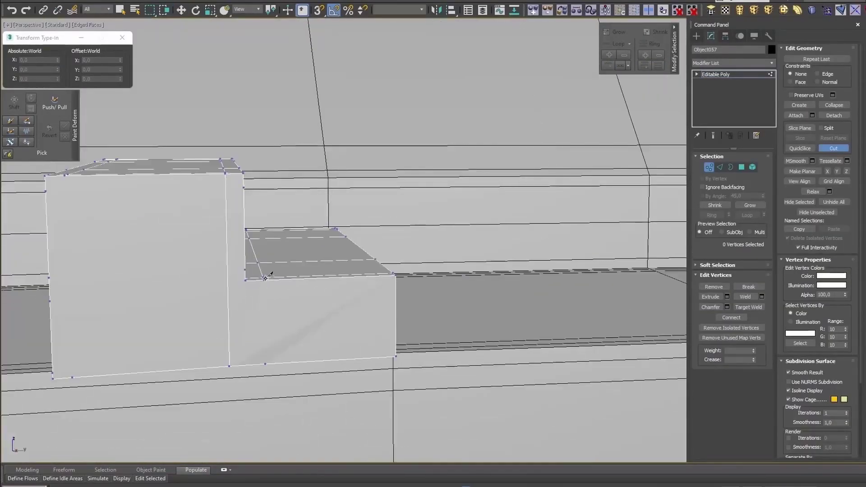
mouse_move(115, 184)
middle_mouse_down("alt")
mouse_move(215, 221)
mouse_move(209, 364)
mouse_move(536, 376)
mouse_move(310, 329)
mouse_move(498, 310)
middle_mouse_up("alt")
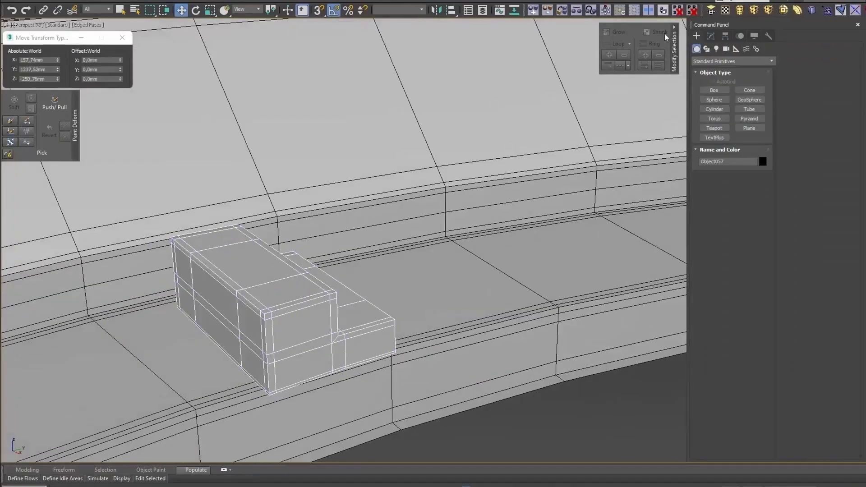
- Mirror a copy of the stepped block to create Object058
left_click(436, 9)
left_click(411, 316)
key("1")
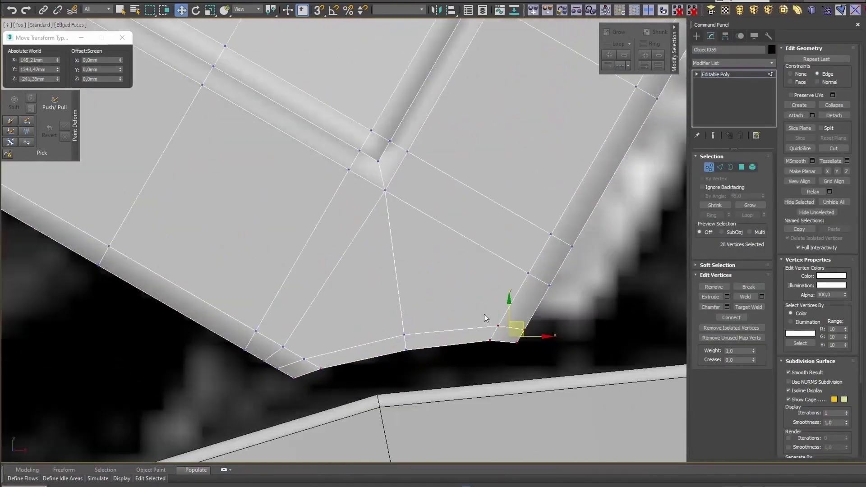
- Set vertex Constraints to None and reshape the plank piece's corner vertices
left_click(791, 75)
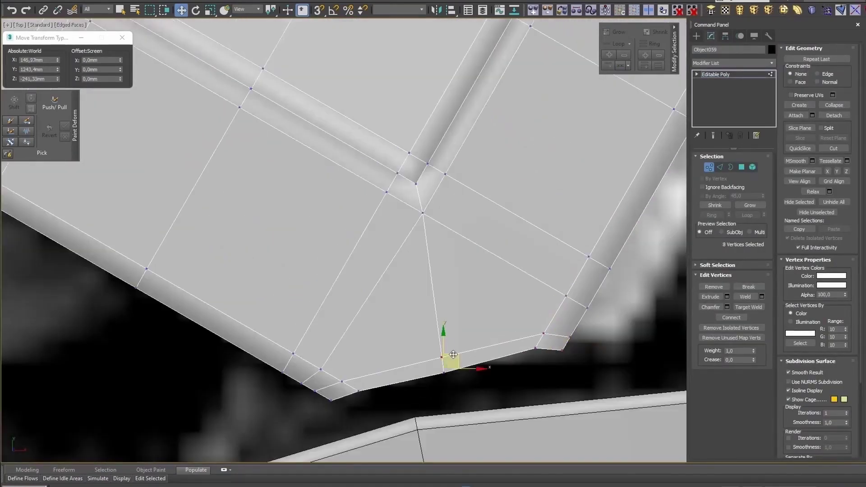
middle_click_drag(456, 356, 459, 276)
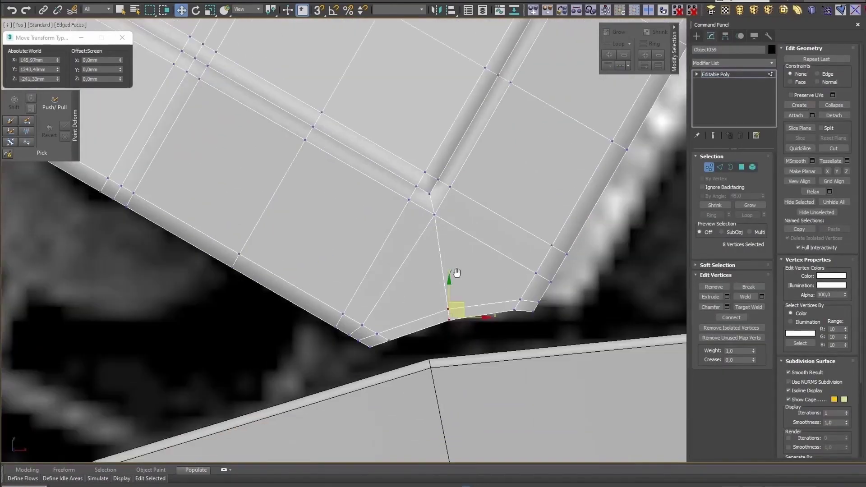
scroll(483, 263, "down", 5)
scroll(461, 278, "up", 3)
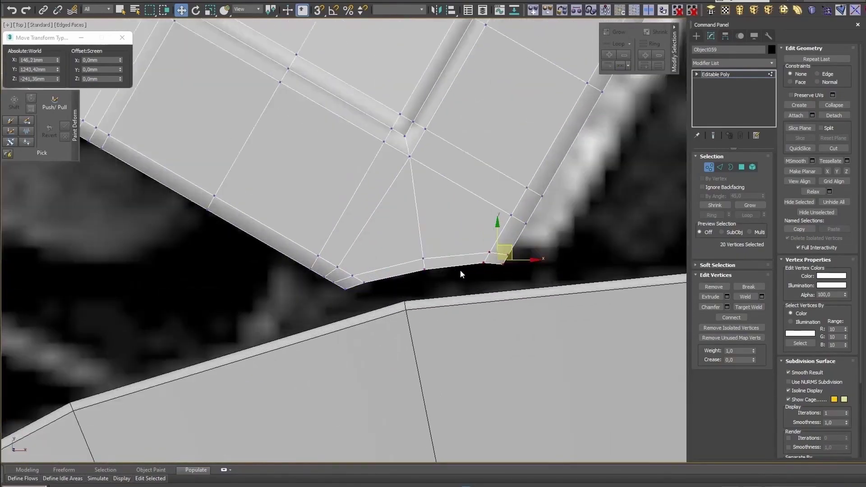
scroll(461, 270, "up", 2)
scroll(465, 266, "down", 5)
left_click(465, 266)
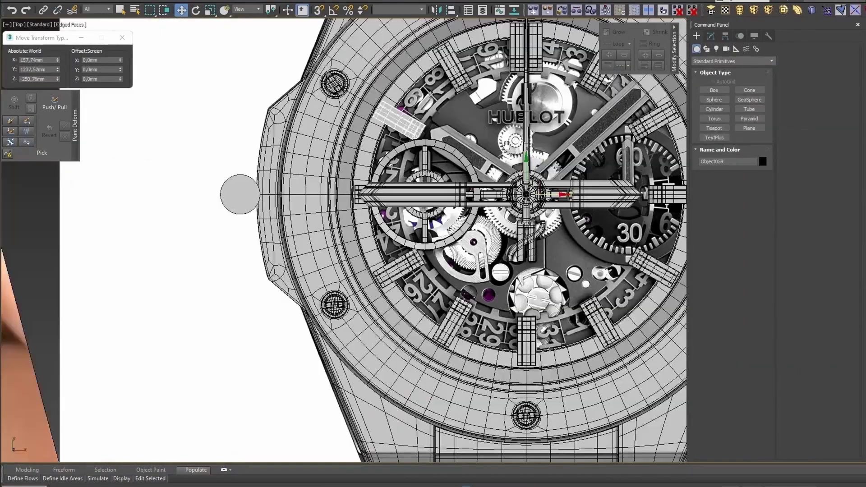
- Mirror the plank piece Object060 and cut it along the ring edge
left_click(436, 9)
left_click(409, 319)
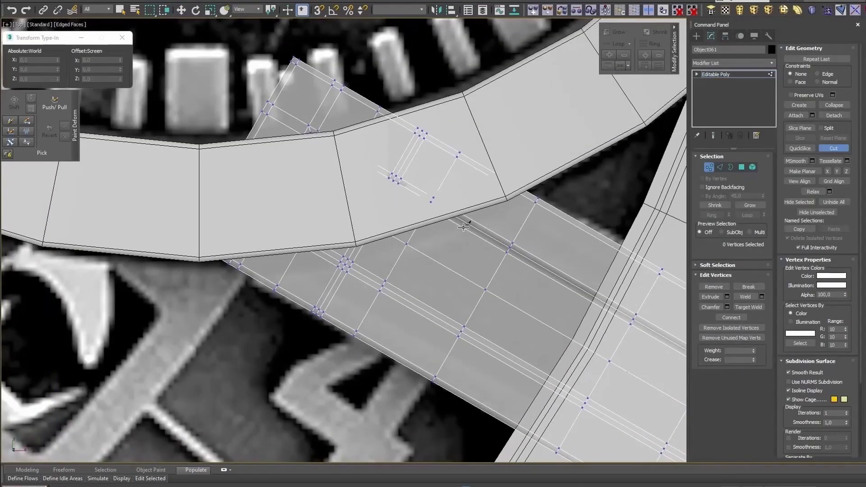
left_click(533, 200)
scroll(519, 201, "up", 2)
scroll(478, 216, "up", 1)
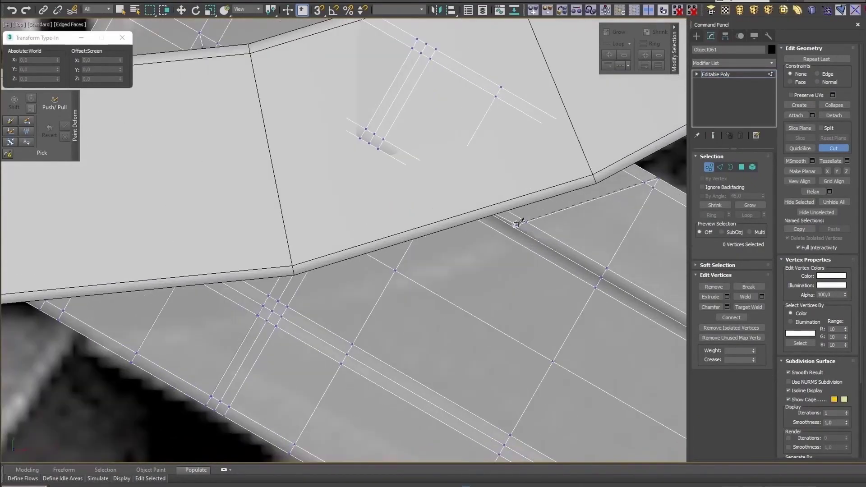
middle_click_drag(277, 302, 340, 277)
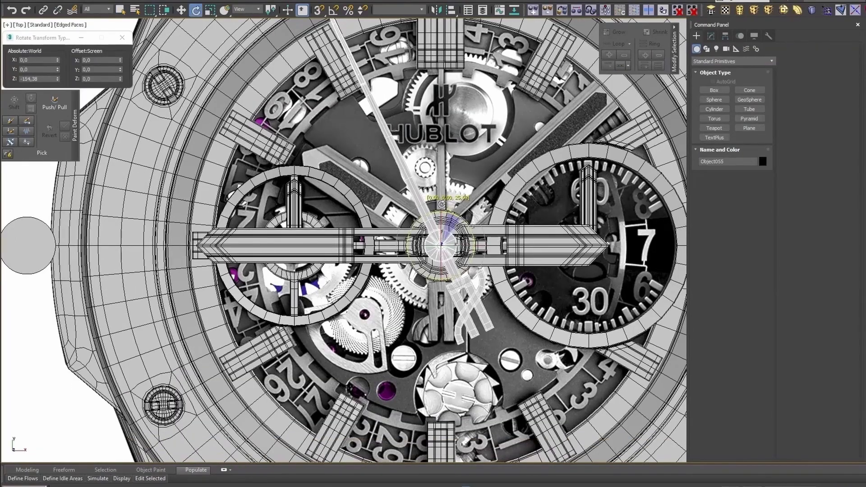
- Rotate Cylinder019 toward the 60 mark and turn Cylinder016 to point down
middle_click_drag(398, 248, 378, 284)
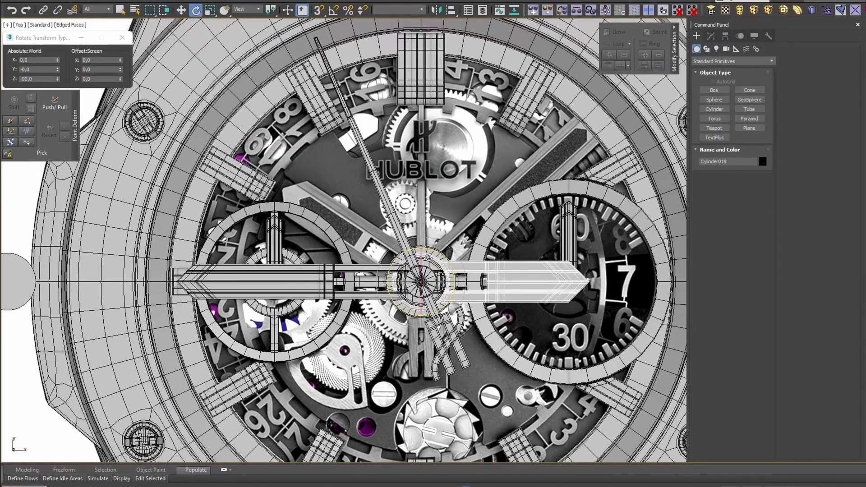
left_click_drag(455, 251, 443, 242)
middle_click_drag(455, 256, 337, 290)
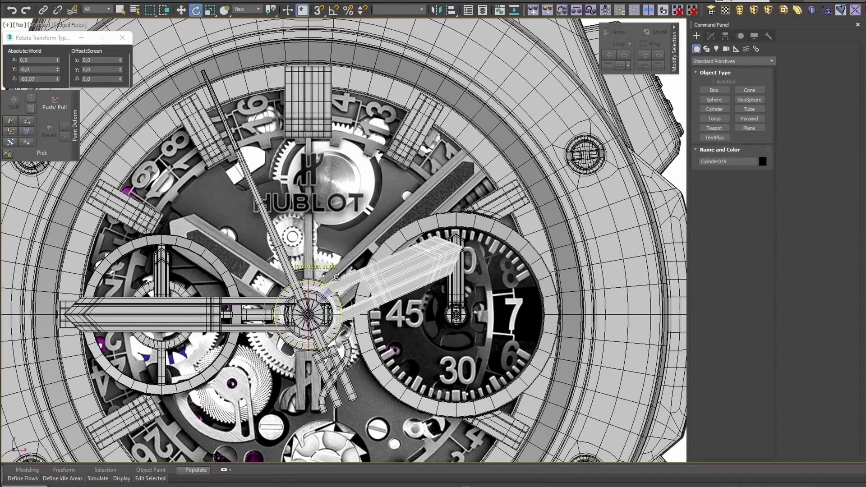
left_click_drag(339, 268, 336, 250)
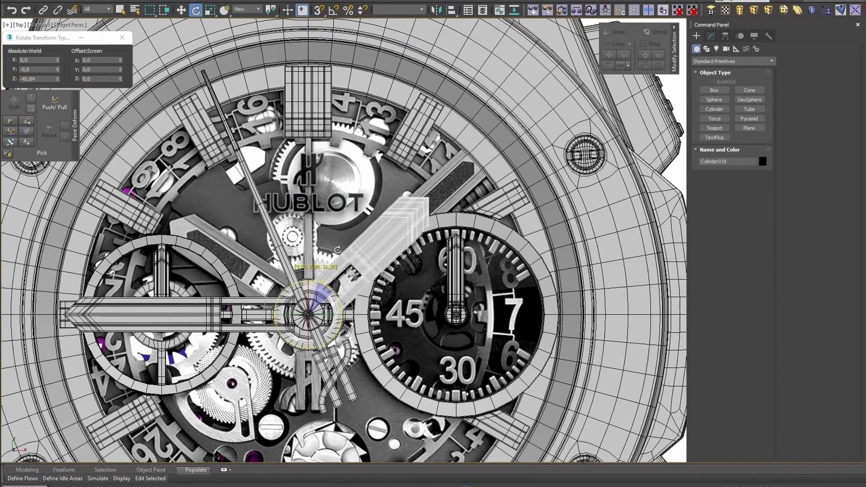
scroll(338, 247, "down", 3)
middle_click_drag(338, 246, 388, 190)
left_click_drag(343, 233, 353, 140)
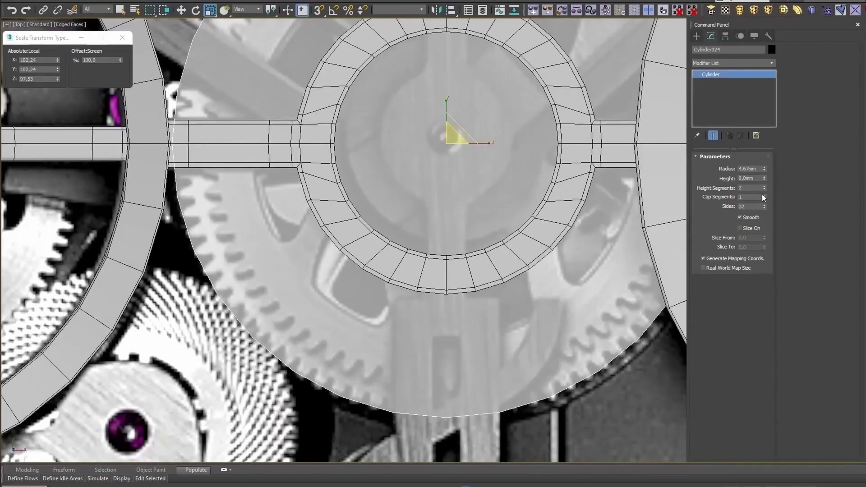
- Give the disc 2 cap segments and 76 sides, then convert it to Editable Poly
left_click(765, 195)
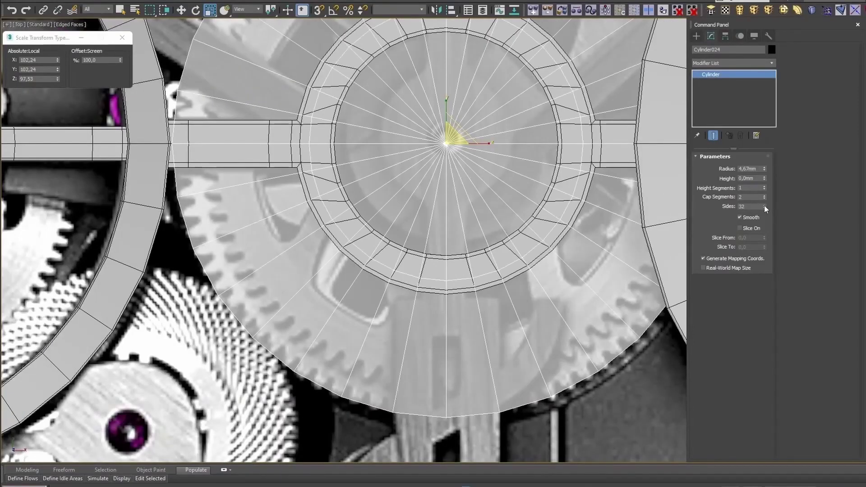
left_click_drag(765, 206, 765, 190)
type("100")
key("Return")
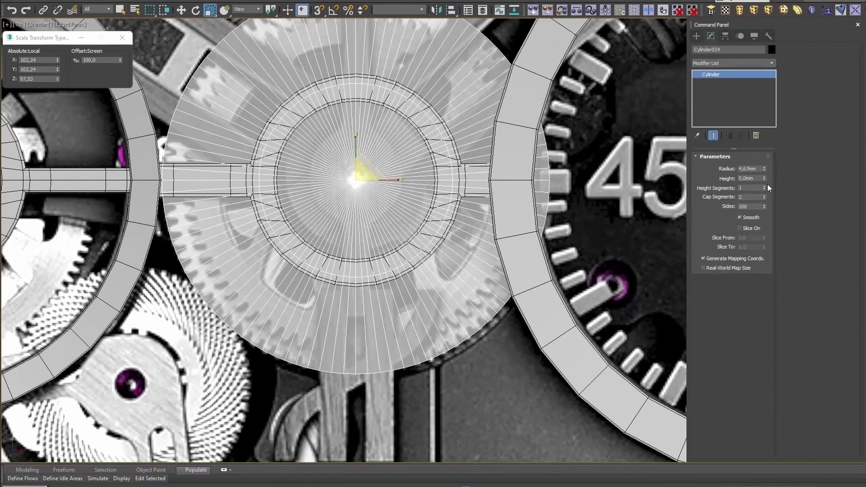
type("6")
key("Tab")
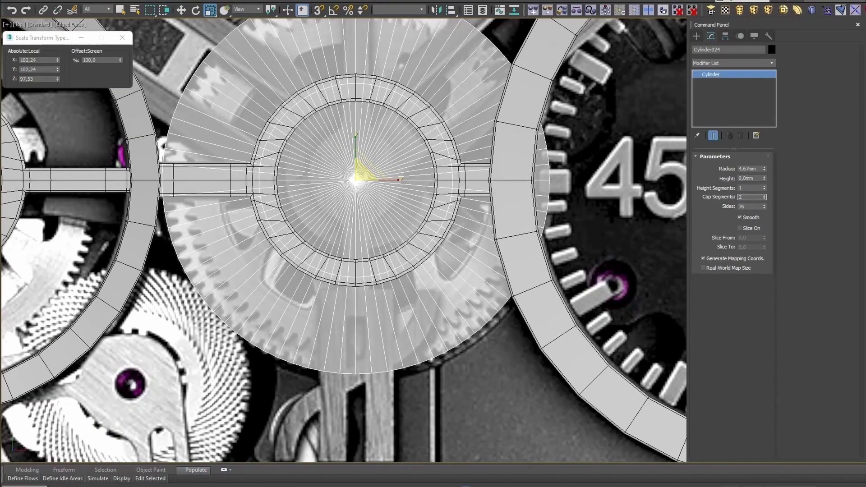
right_click(394, 140)
left_click(472, 225)
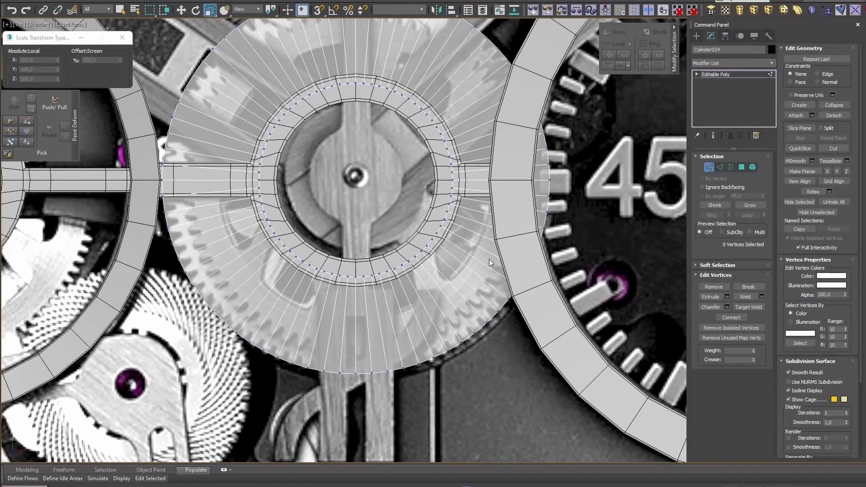
- Scale the outer vertex ring outward and extrude the tooth edges into thin grooves
left_click_drag(371, 164, 376, 140)
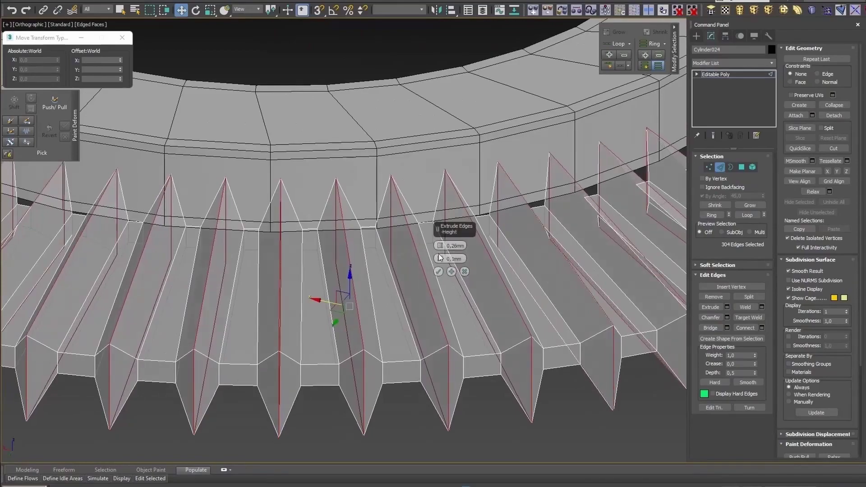
left_click_drag(439, 246, 440, 255)
middle_click_drag(440, 255, 440, 271, "alt")
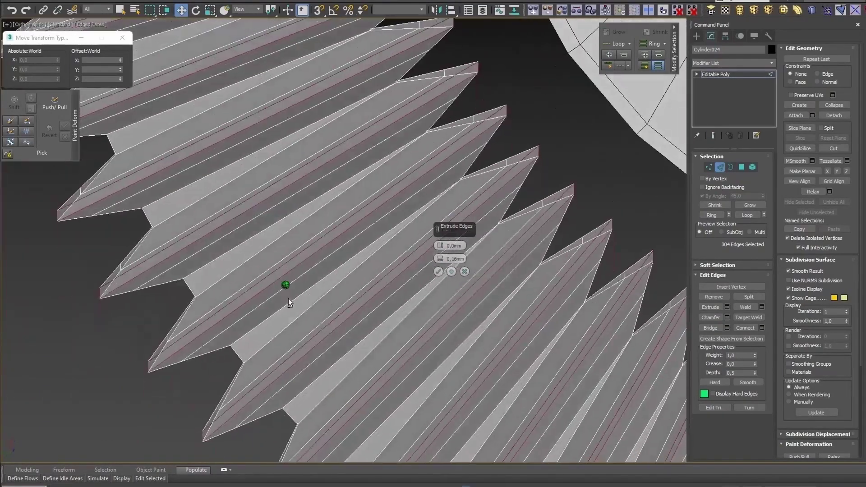
left_click(440, 271)
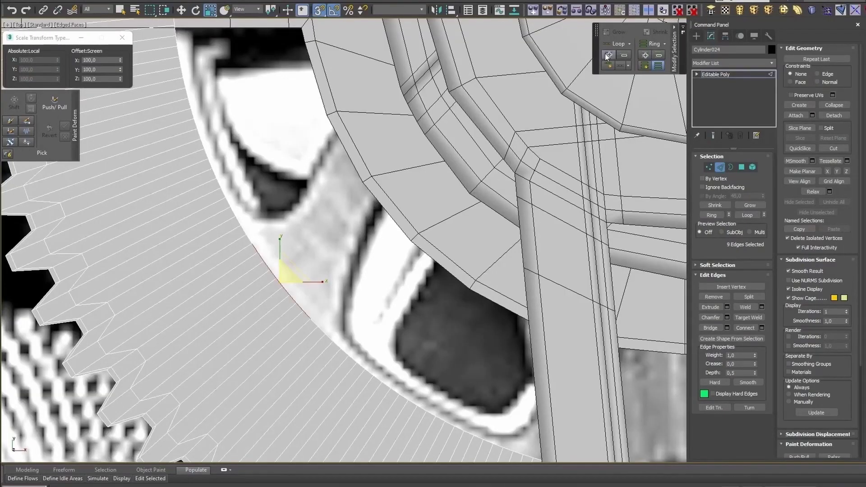
- Create radial copies of the curved blade around the gear centre
left_click(608, 56)
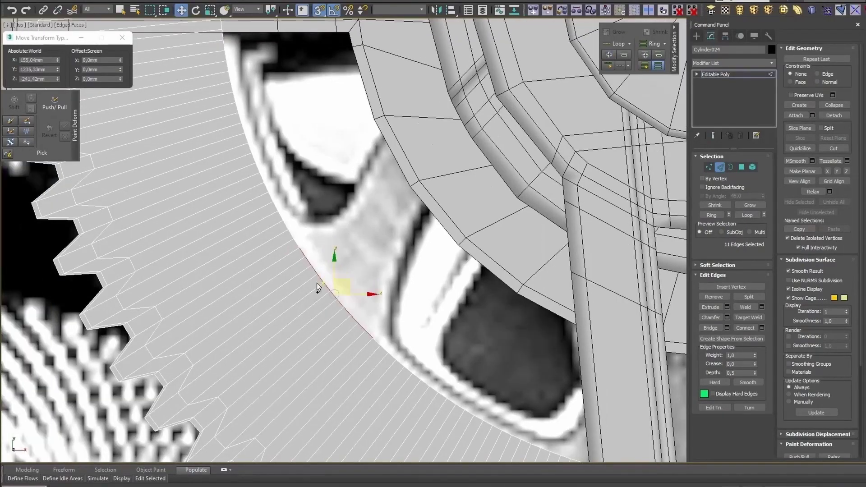
key("ctrl+z")
key("w")
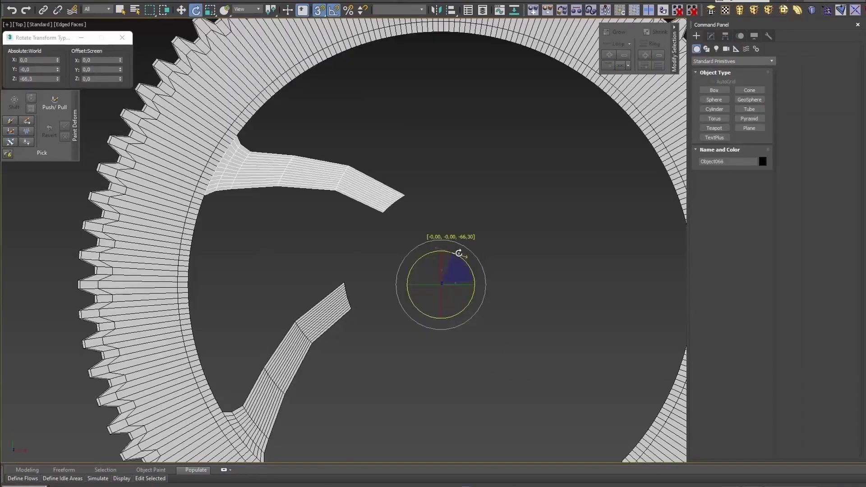
left_click_drag(451, 244, 416, 241, "shift")
left_click(434, 288)
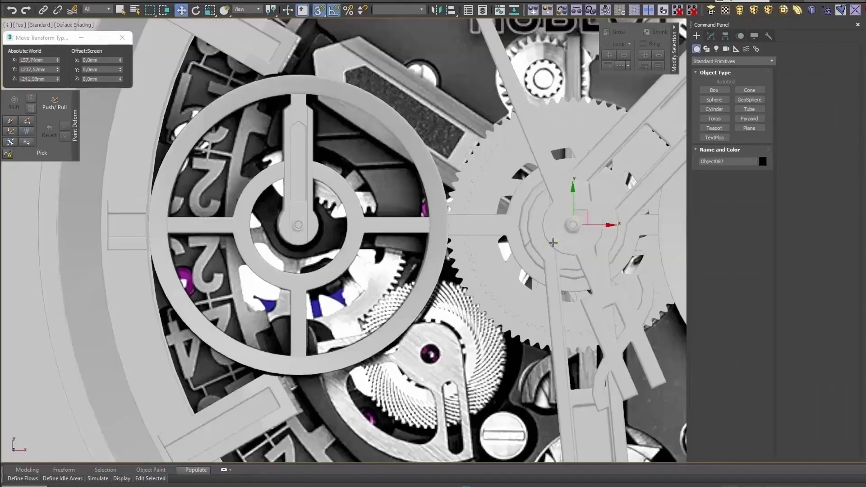
- Copy the gear to the left and select its inner border loop and tab-corner edge
left_click_drag(554, 243, 299, 225, "shift")
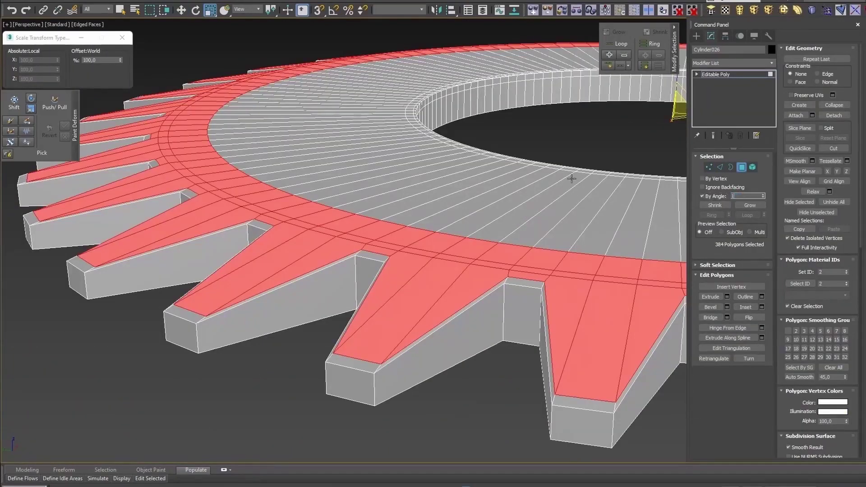
left_click(336, 128)
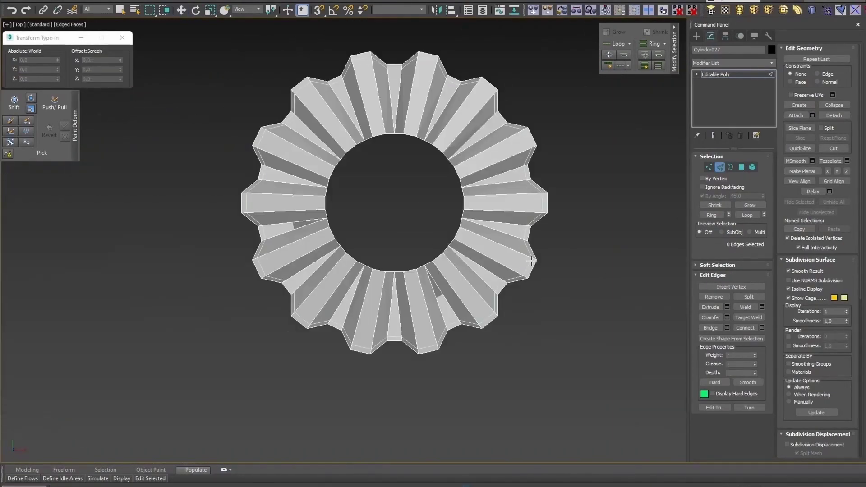
key("3")
left_click(324, 184, "ctrl")
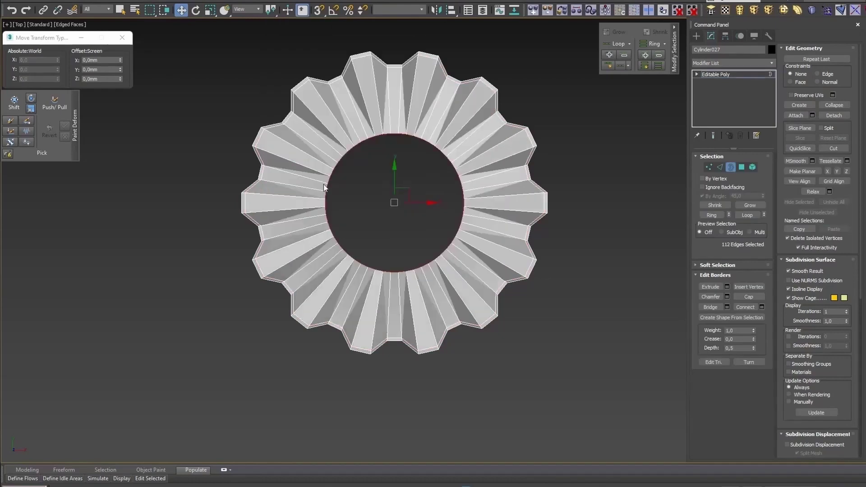
key("q")
left_click(319, 186)
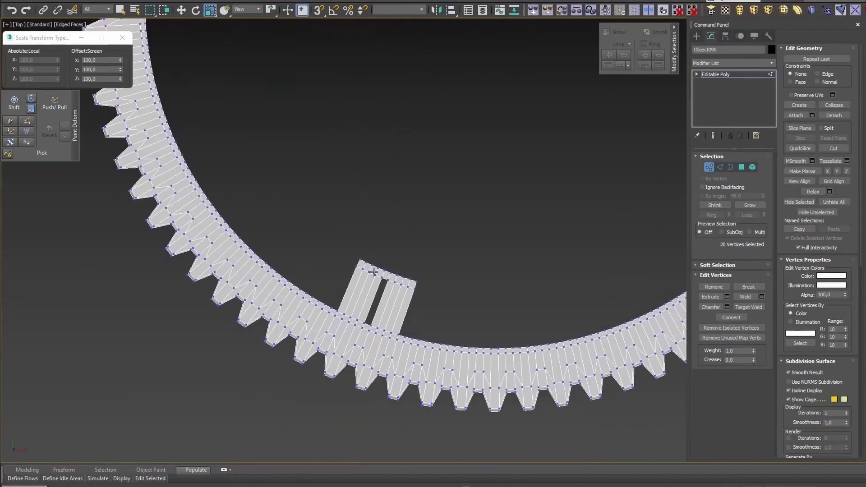
key("2")
key("q")
scroll(252, 275, "up", 3)
left_click(246, 283)
scroll(246, 283, "up", 2)
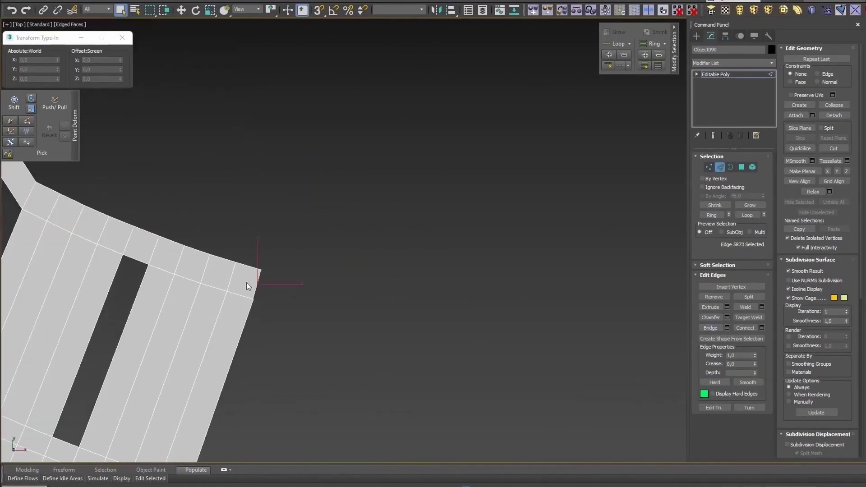
scroll(247, 283, "down", 5)
scroll(535, 229, "up", 2)
- Scale the inner border loop inward into a lip, then convert Cylinder030 for vertex editing
key("3")
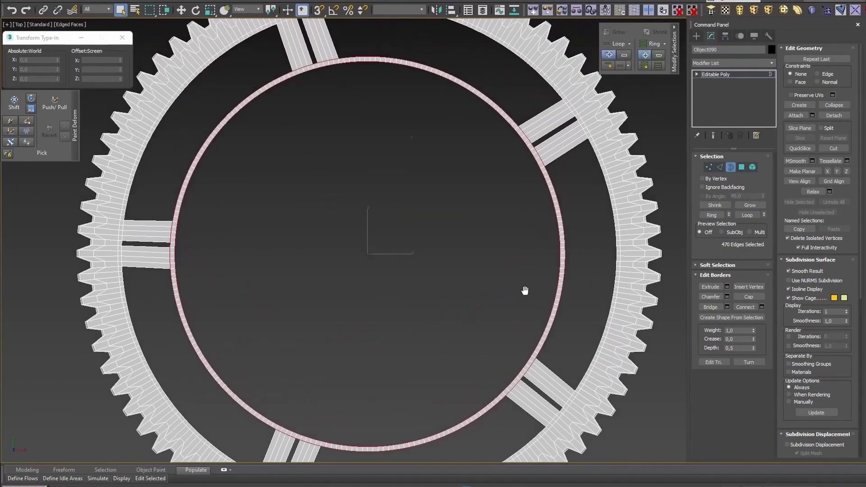
scroll(441, 240, "down", 2)
scroll(438, 222, "down", 1)
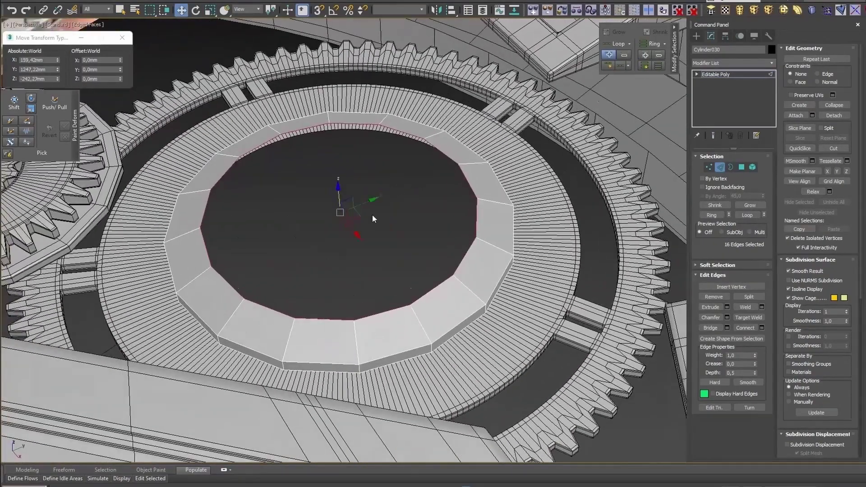
key("r")
left_click_drag(337, 213, 318, 265)
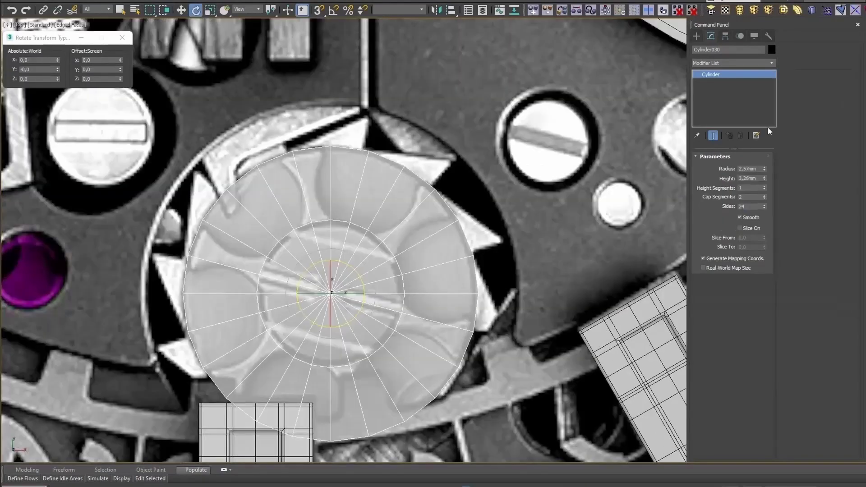
right_click(405, 253)
left_click(516, 343)
- Rotate the curved segment around the centre of the ring
key("1")
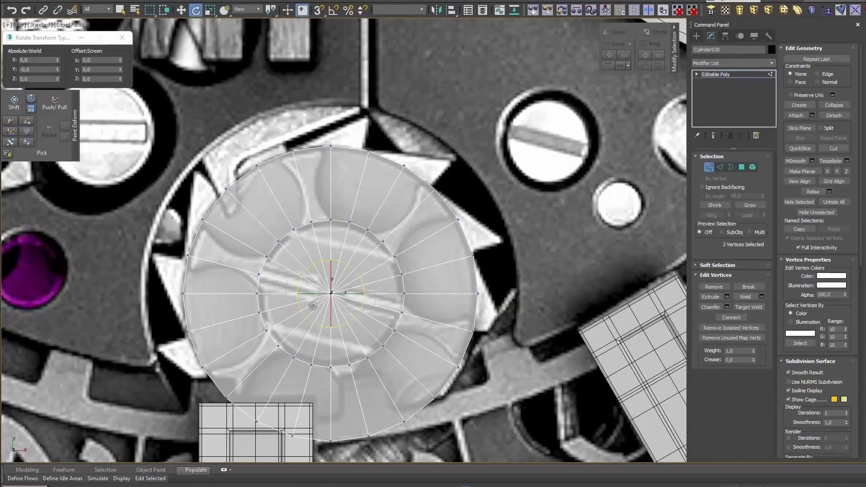
left_click(698, 35)
key("q")
key("2")
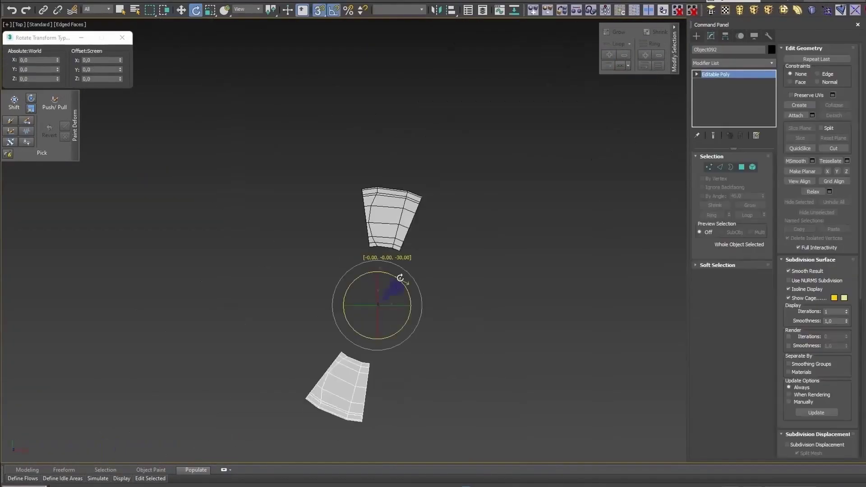
left_click_drag(400, 278, 413, 283)
- Set the angle snap and Shift-rotate the segment into 5 copies around the centre
scroll(413, 283, "up", 3)
right_click(334, 9)
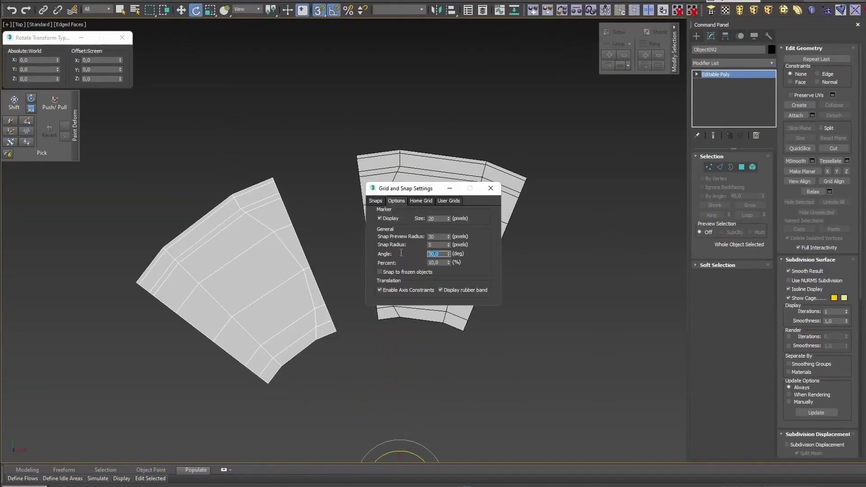
left_click(490, 193)
mouse_move(367, 343)
left_mouse_down()
mouse_move(354, 226)
mouse_move(420, 256)
left_mouse_up()
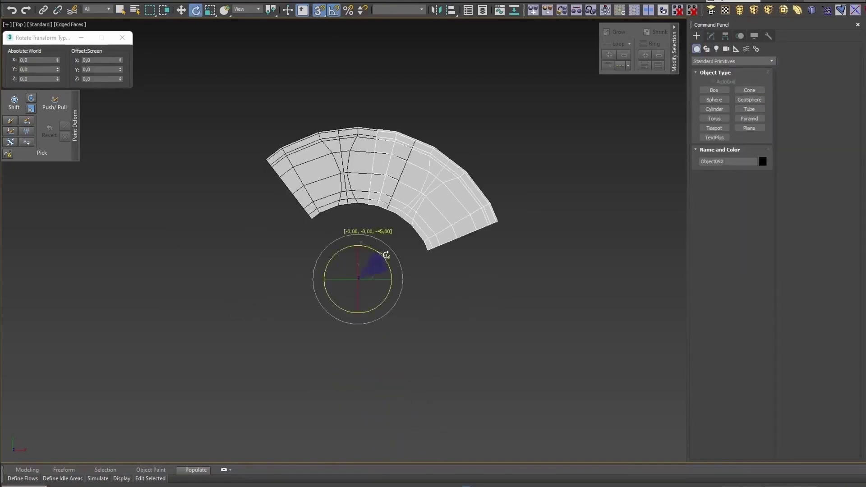
type("5")
left_click(431, 287)
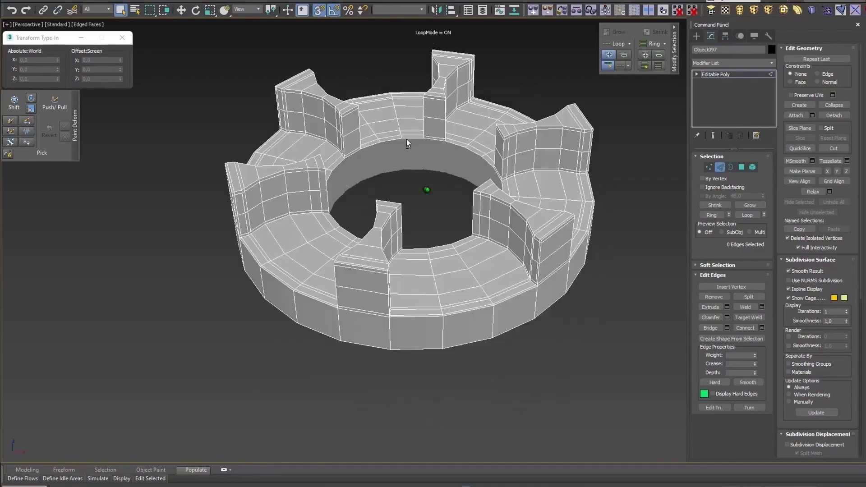
- In Vertex mode, orbit below and around the ring to inspect the slot pocket
middle_click_drag(358, 331, 377, 311, "alt")
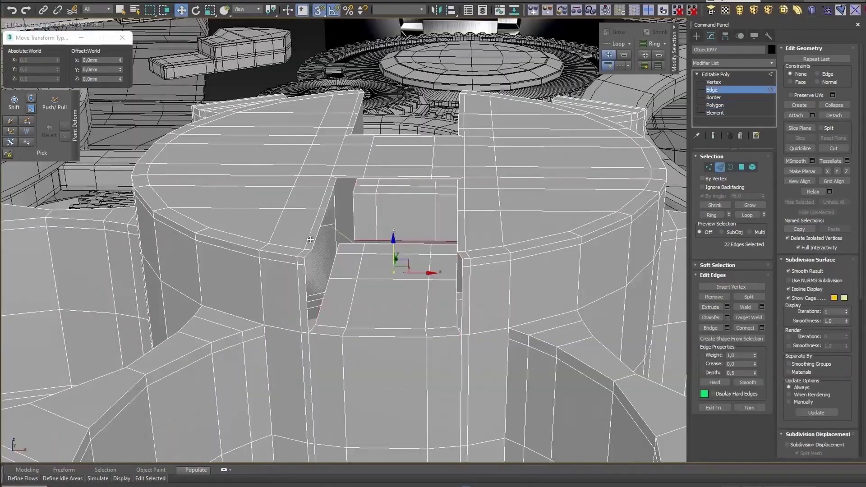
key("1")
middle_click_drag(441, 276, 261, 318, "alt")
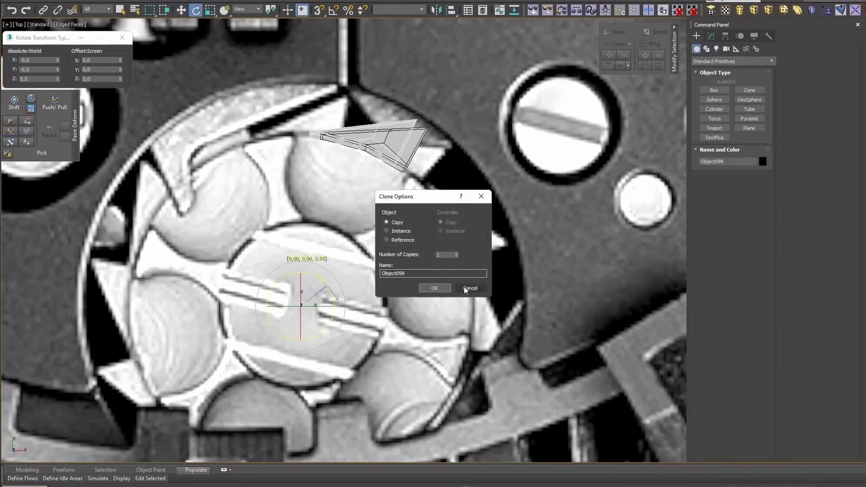
- Connect new edge loops across the wedge plate and align an outline vertex to the reference
key("Return")
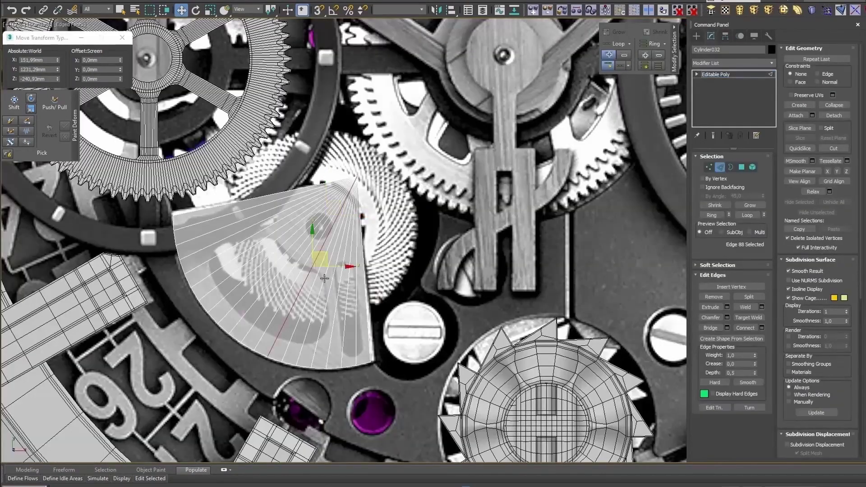
scroll(325, 278, "up", 2)
key("alt+r")
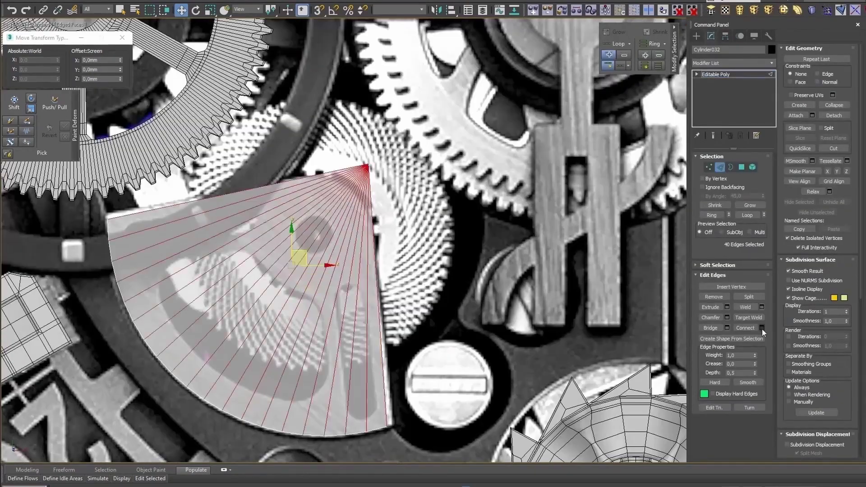
key("ctrl+shift+e")
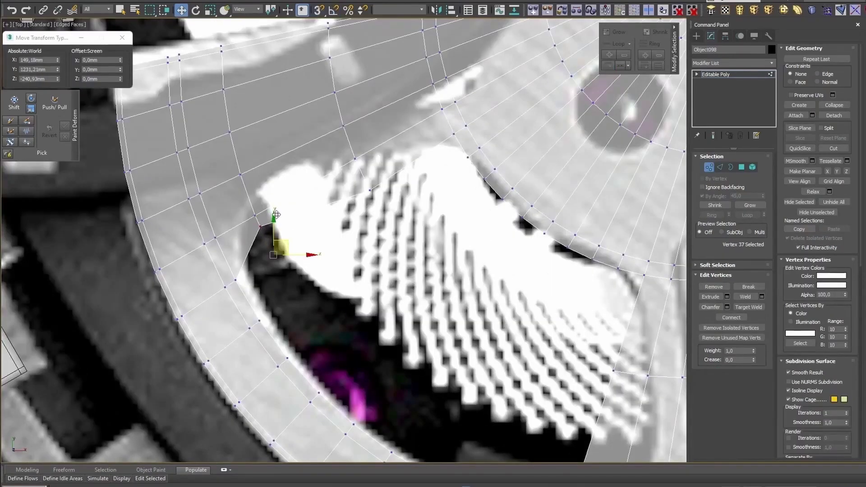
left_click(370, 190)
middle_click_drag(381, 190, 388, 207)
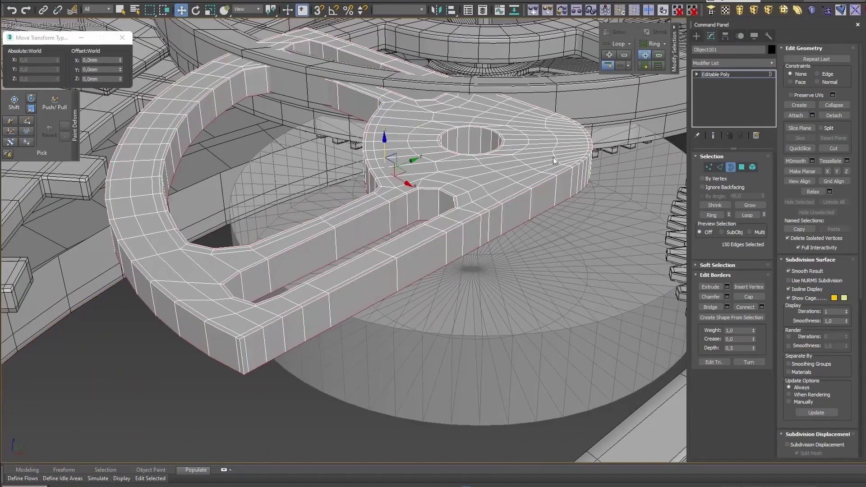
- Select the forked lever's top surface By Angle and Shift-move off a cloned copy
left_click(742, 167)
left_click(703, 195)
left_click(452, 181)
left_click_drag(374, 133, 374, 113, "shift")
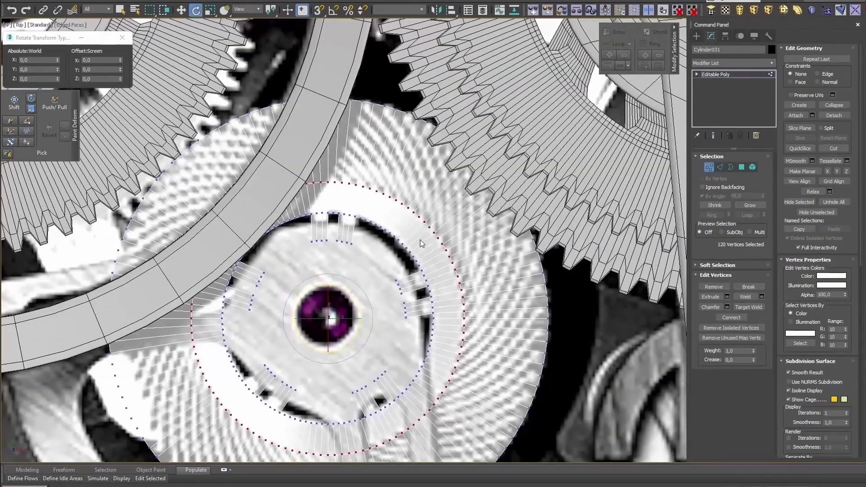
- Select the gear disc's outer border, then move the disc into the round hole's centre
key("3")
key("q")
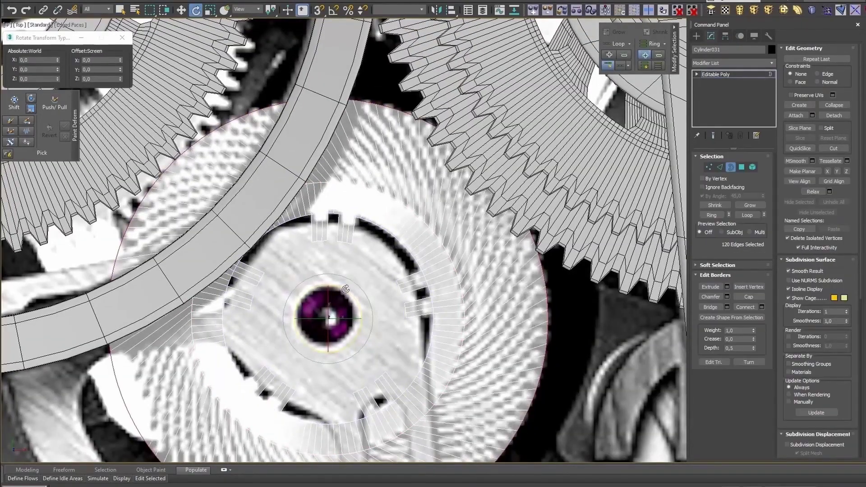
left_click(424, 185)
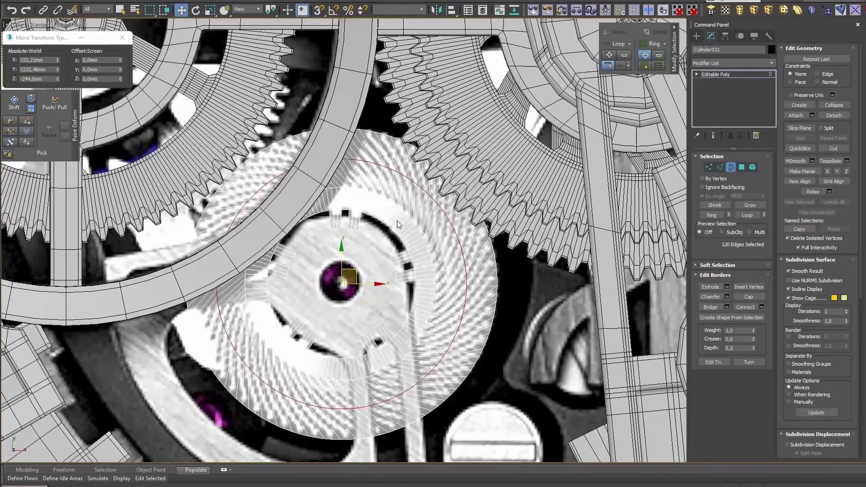
key("3")
key("e")
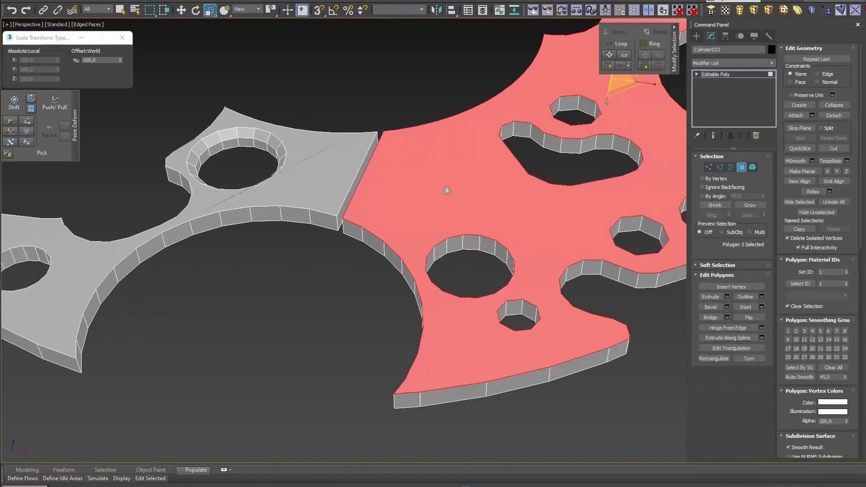
scroll(370, 284, "down", 5)
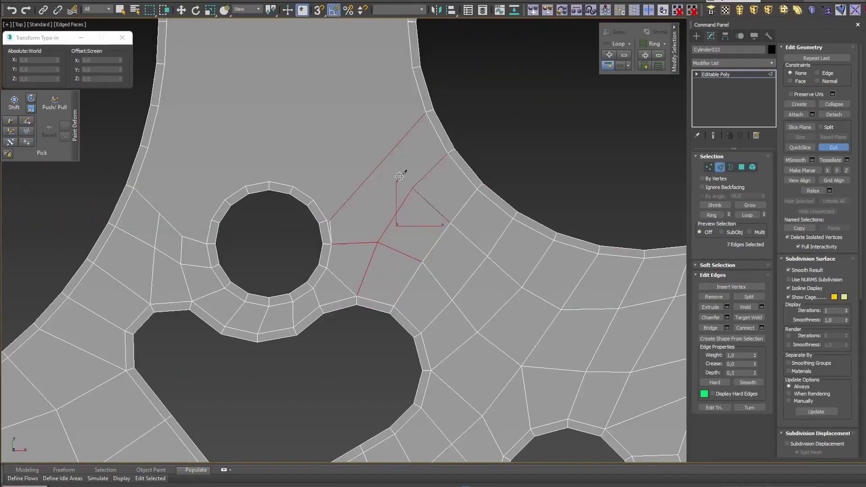
scroll(400, 177, "down", 3)
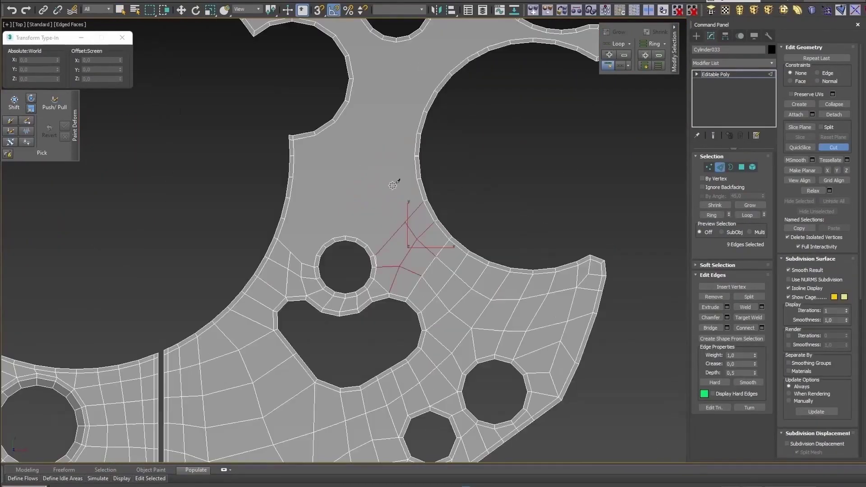
scroll(385, 247, "down", 2)
scroll(385, 247, "up", 6)
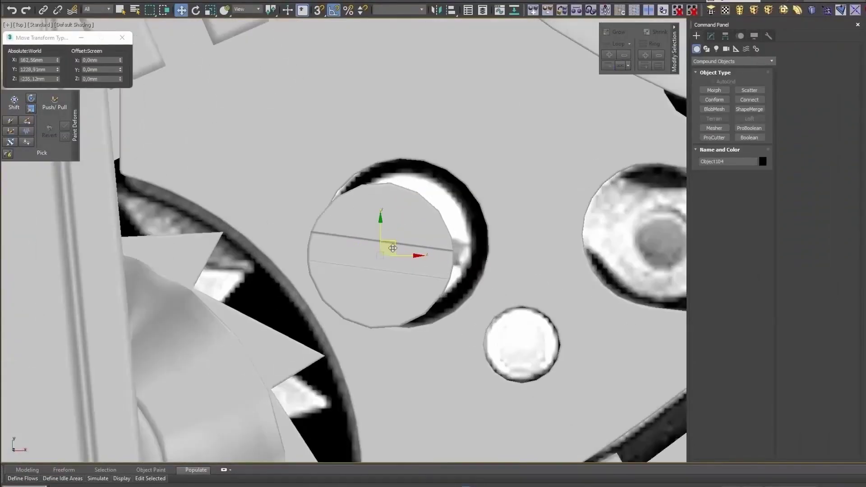
left_click_drag(393, 249, 420, 231)
key("e")
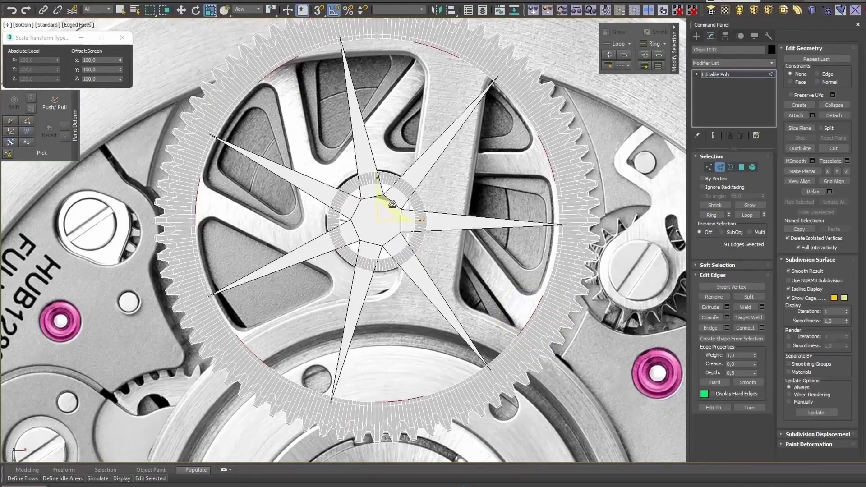
- Scale the star wheel's spoke vertices wider into wedges between the star points
left_click_drag(393, 204, 357, 301)
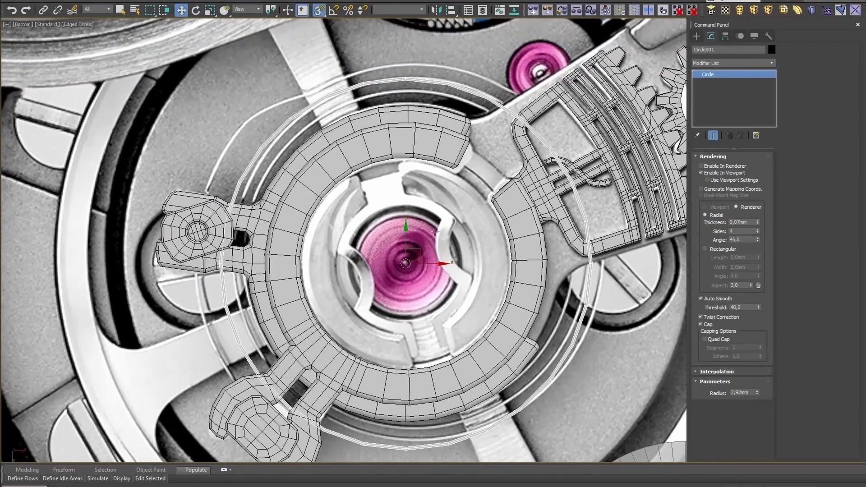
- Shift-scale the circle into two larger copies
left_click_drag(441, 238, 424, 257, "shift")
key("Return")
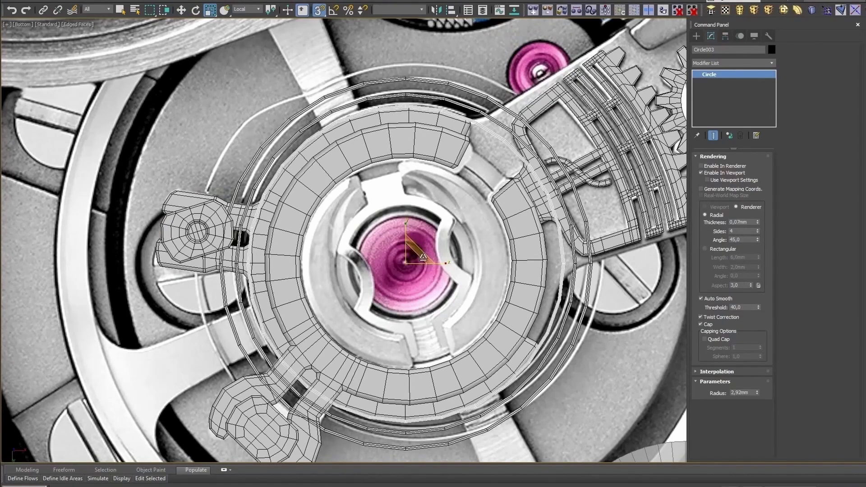
left_click_drag(423, 258, 424, 230, "shift")
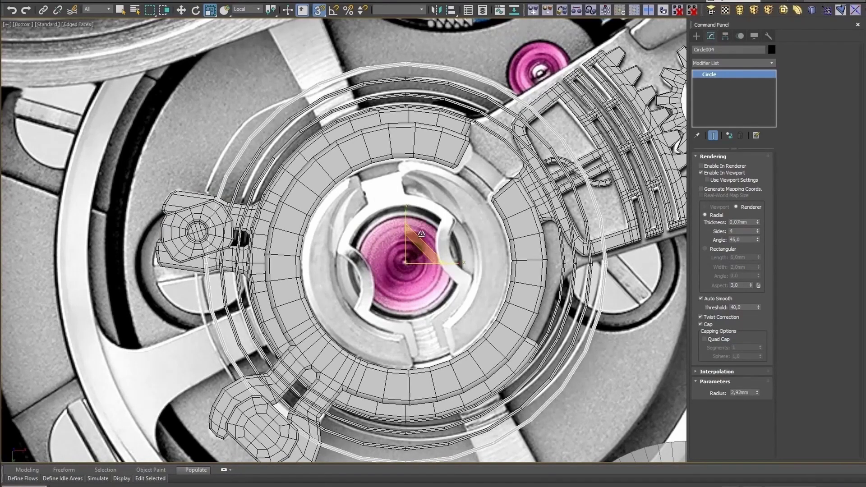
key("Return")
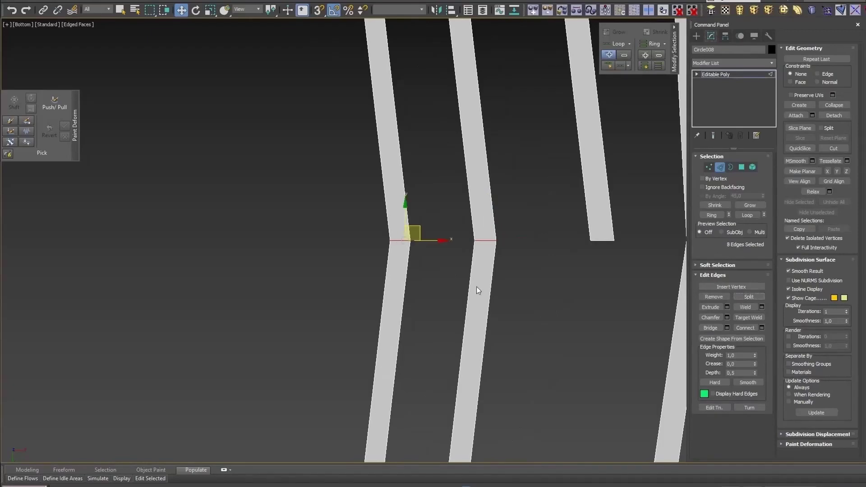
- At Polygon level, shift the selected polygons right and push the hole's border down for depth
scroll(507, 286, "down", 2)
key("4")
left_click_drag(441, 296, 537, 264)
scroll(531, 326, "up", 3)
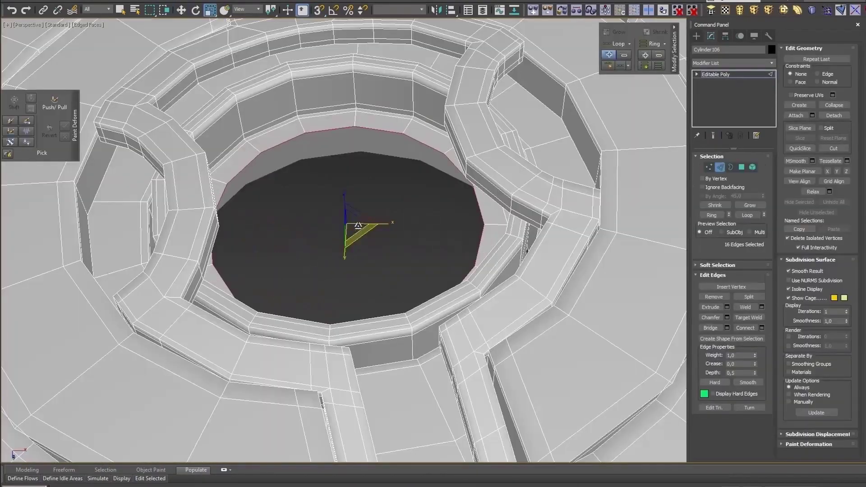
key("w")
left_click_drag(358, 245, 356, 299, "shift")
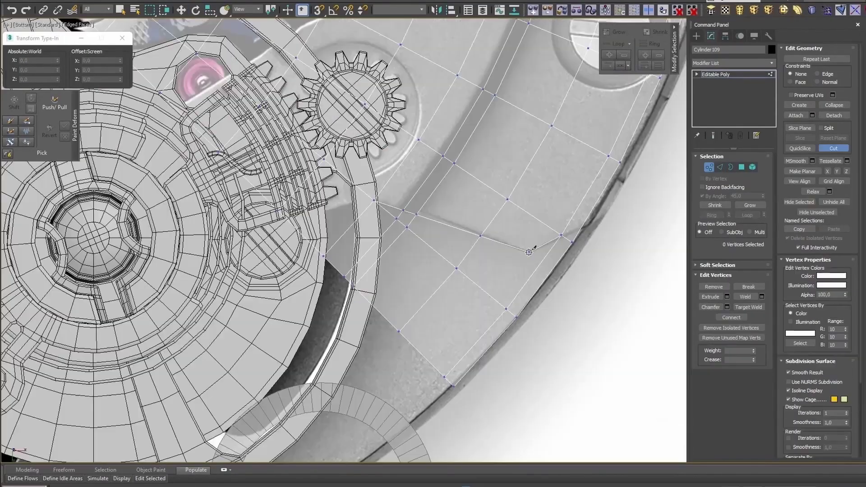
- Bring the watch plate into view and finish the extra cuts across it
scroll(585, 223, "down", 4)
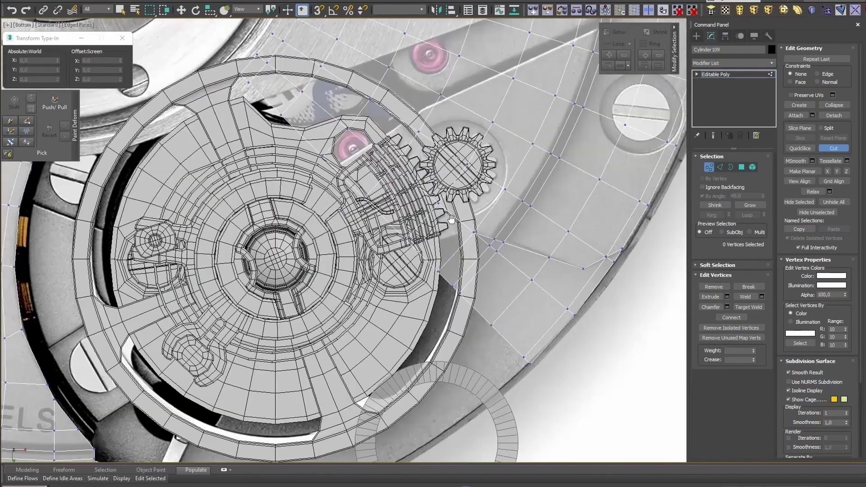
scroll(497, 244, "up", 4)
scroll(410, 272, "down", 3)
middle_click_drag(428, 103, 412, 216)
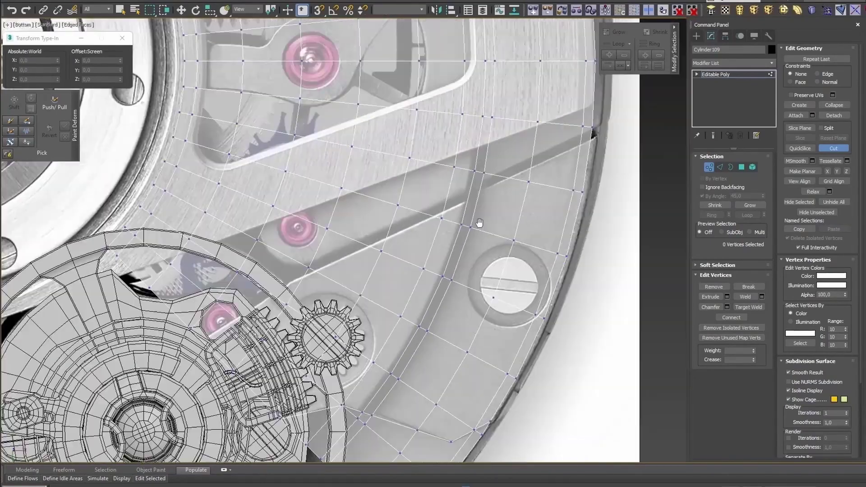
scroll(411, 217, "up", 2)
middle_click_drag(277, 291, 353, 259)
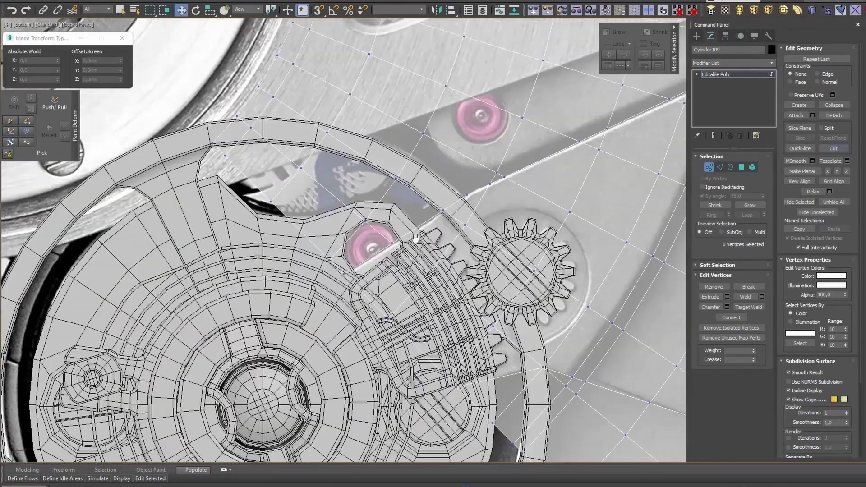
scroll(365, 269, "up", 2)
key("w")
- Recess the screw-hole polygon with a negative extrude and start a 0.05 mm inset
key("4")
scroll(355, 298, "down", 3)
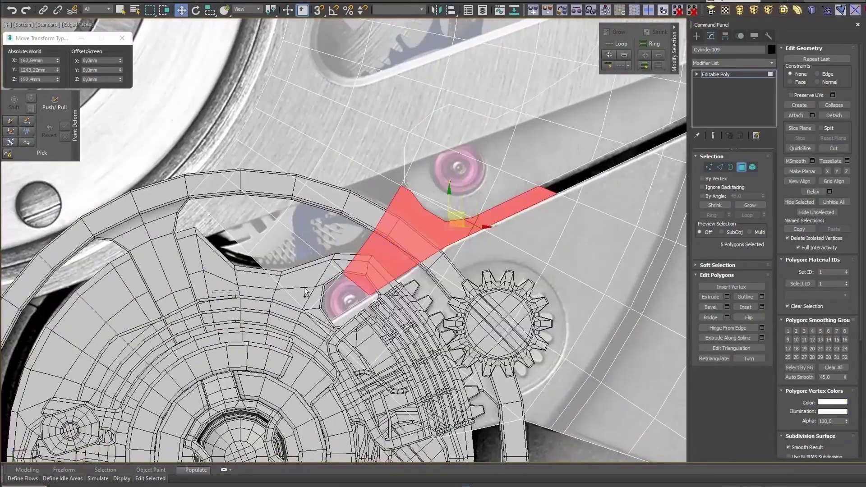
scroll(375, 302, "down", 2)
scroll(375, 302, "up", 4)
key("ctrl+d")
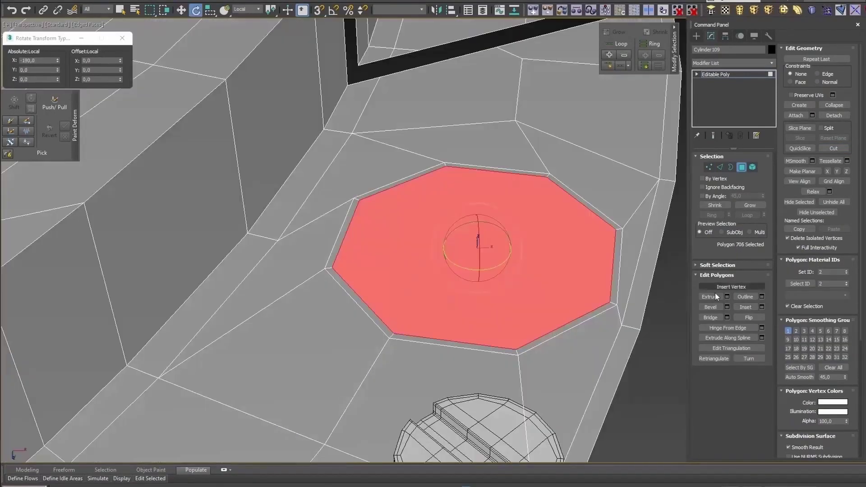
left_click(727, 297)
left_click_drag(440, 258, 444, 255)
left_click(452, 273)
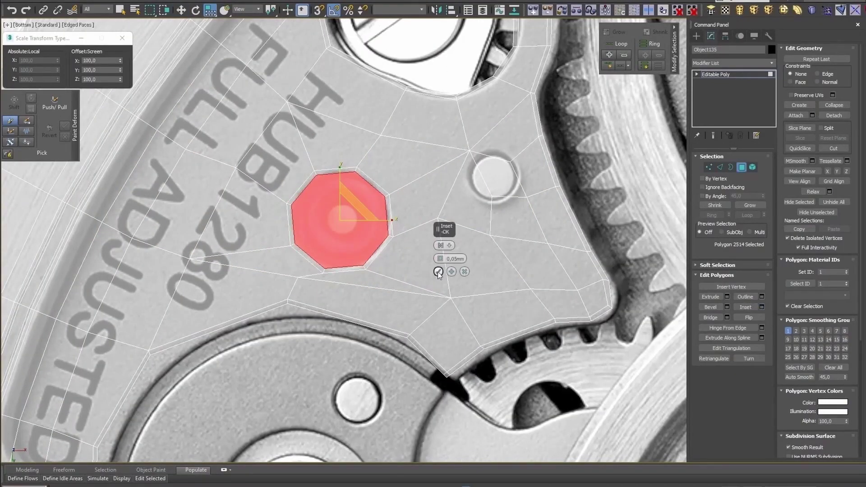
- Shrink the border ring to the centre hole and Shift-move it down for plate thickness
key("1")
left_click(298, 277)
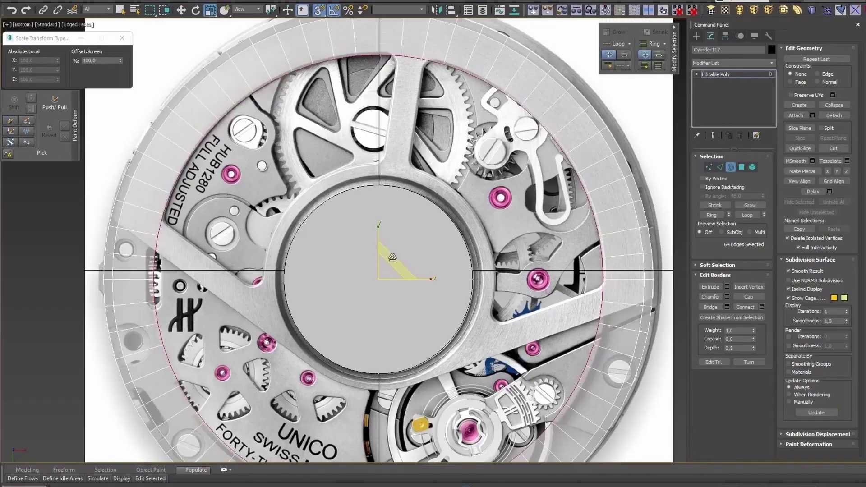
left_click_drag(393, 264, 375, 306)
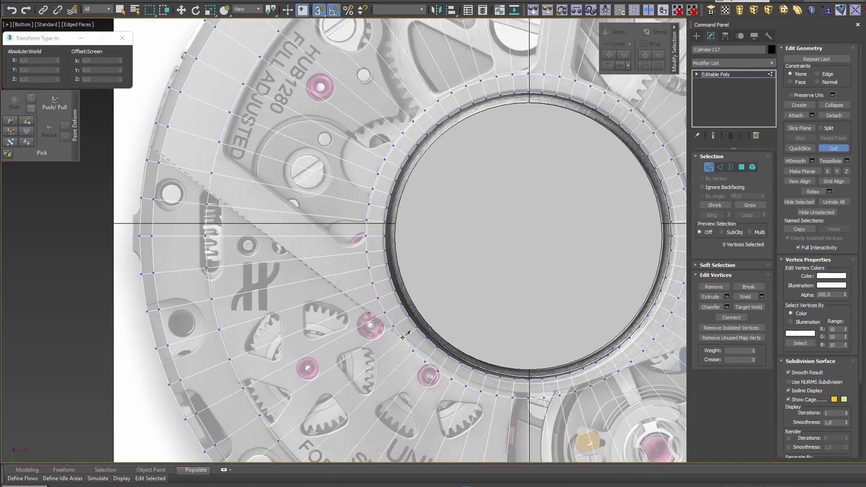
scroll(401, 350, "up", 3)
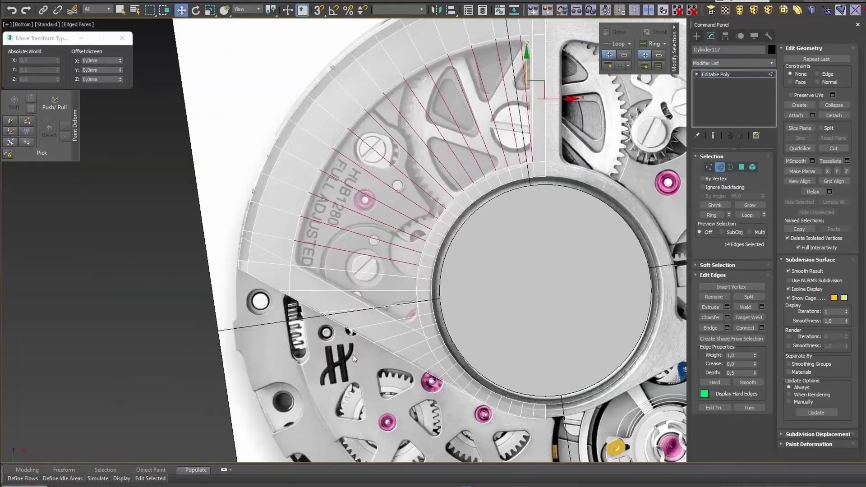
scroll(353, 316, "up", 4)
left_click(373, 244, "ctrl")
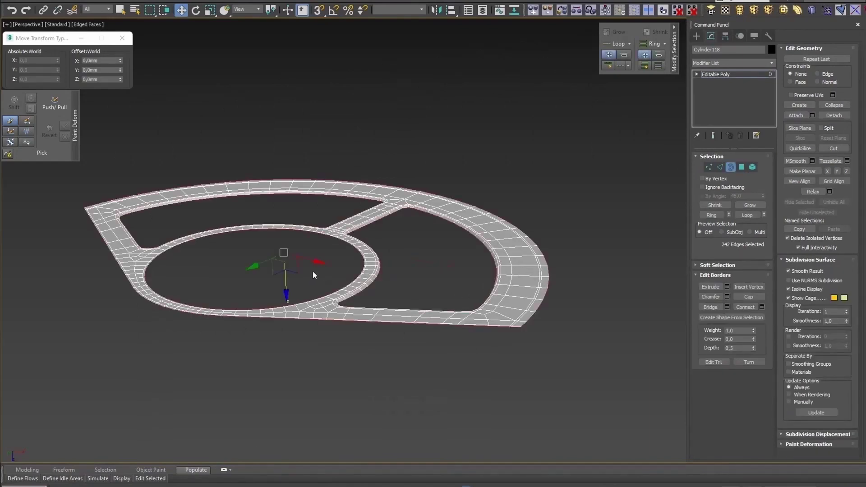
left_click_drag(286, 276, 290, 286, "shift")
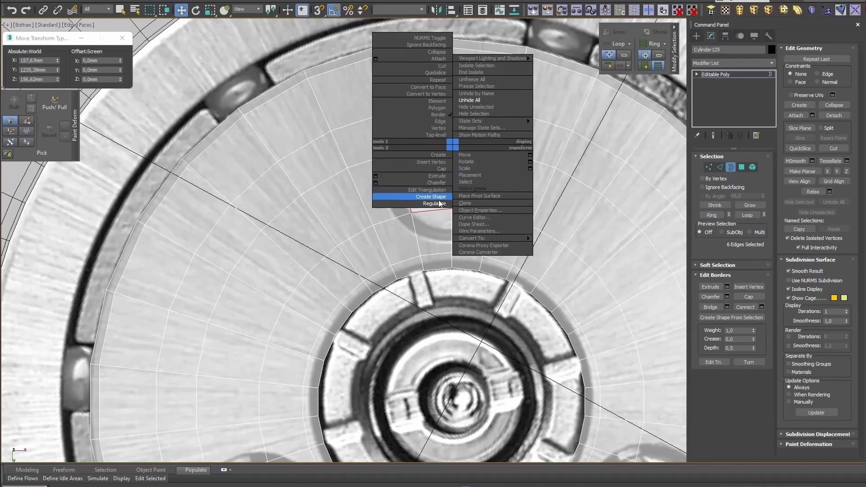
left_click(440, 204)
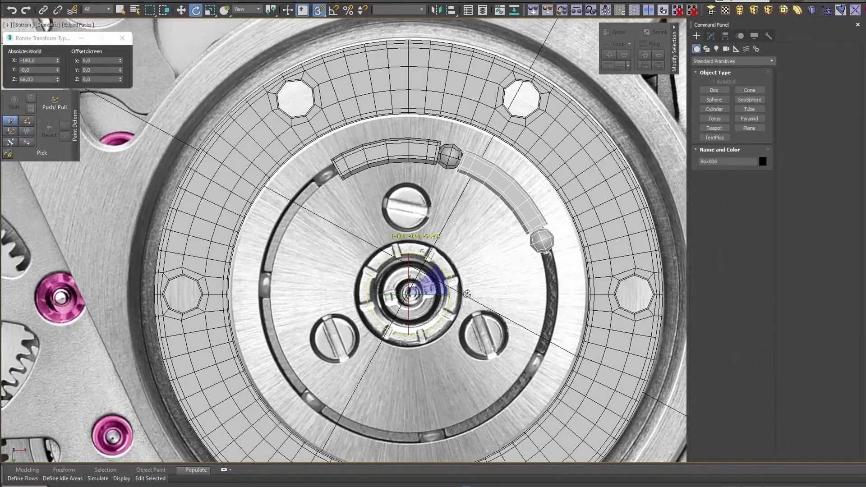
- Shift-rotate the gear tooth segment with angle snap to make 20 copies around the centre
left_click_drag(467, 294, 458, 260, "shift")
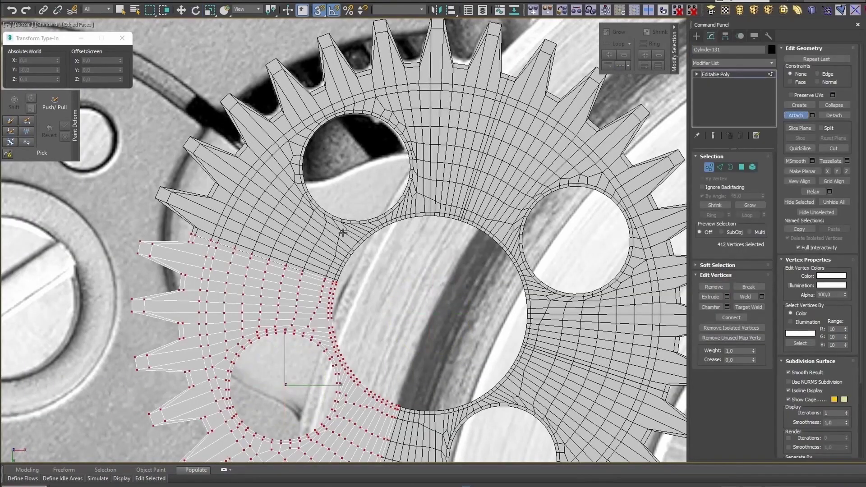
key("ctrl+a")
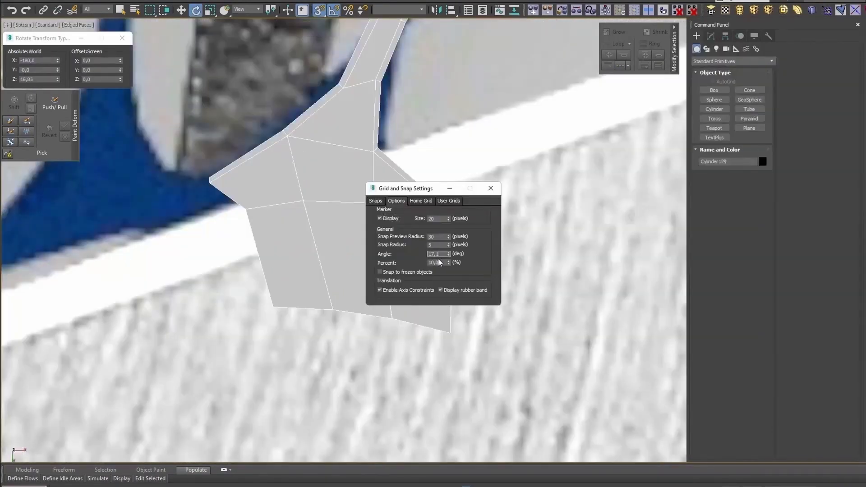
left_click_drag(412, 219, 437, 271, "shift")
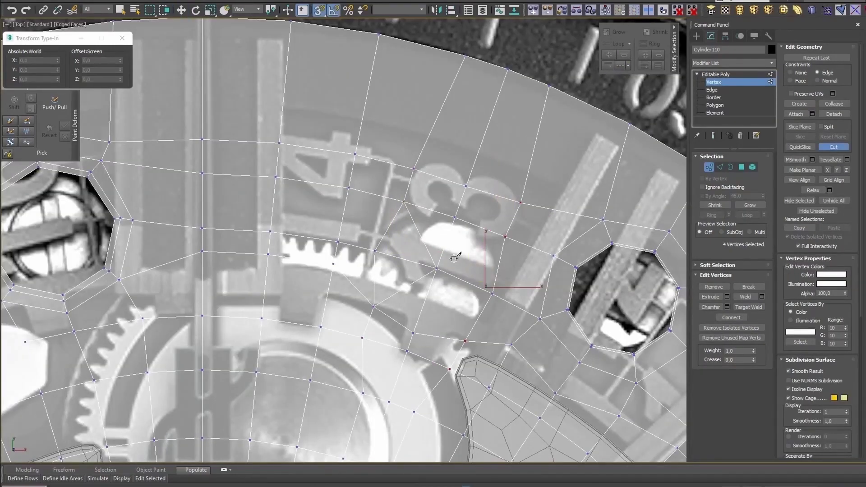
- Confirm the vertex chamfer forming the octagon and set Constraints to None
left_click(439, 271)
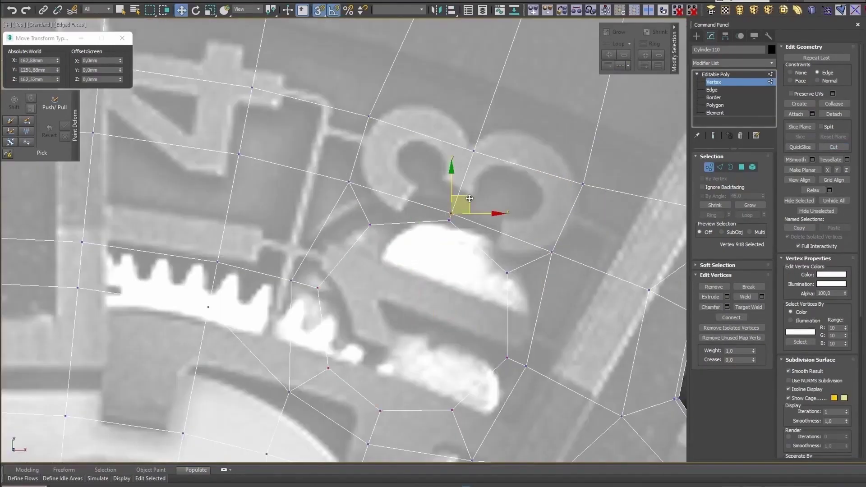
scroll(440, 229, "down", 3)
key("4")
left_click(440, 229)
left_click(790, 73)
scroll(428, 240, "up", 2)
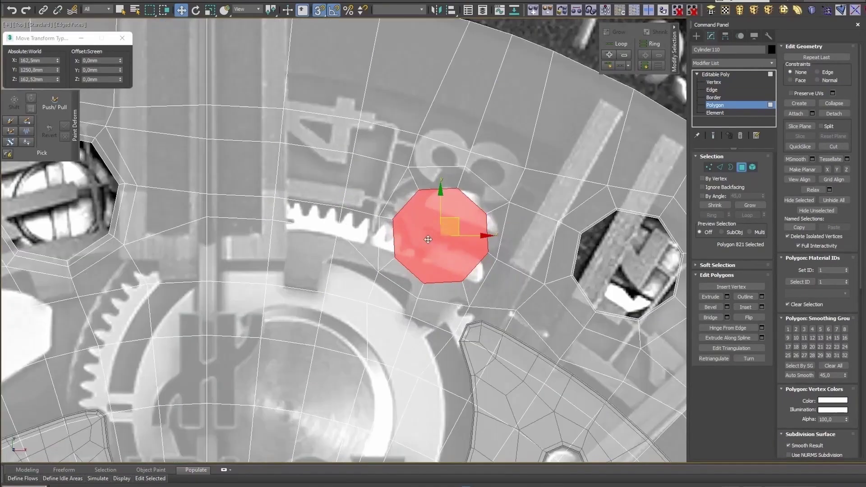
- Select the octagon's edge loop and the polygons inside it
key("2")
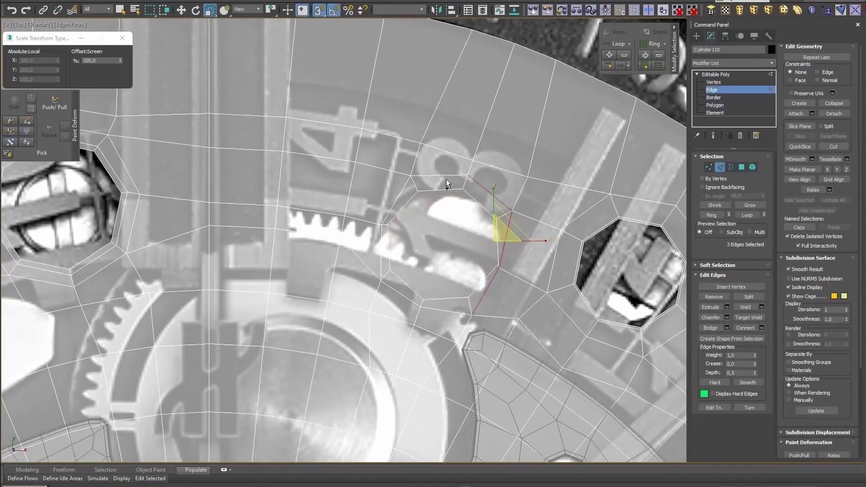
right_click(394, 287)
left_click(456, 331)
scroll(460, 217, "up", 3)
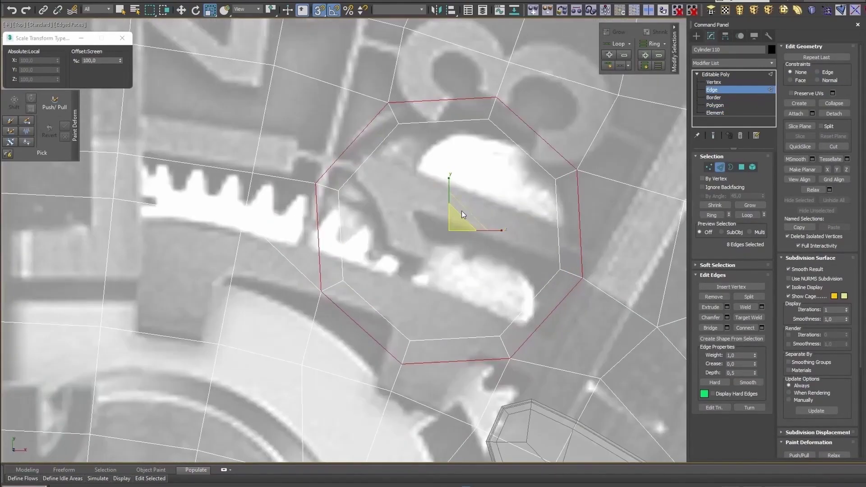
scroll(461, 215, "down", 3)
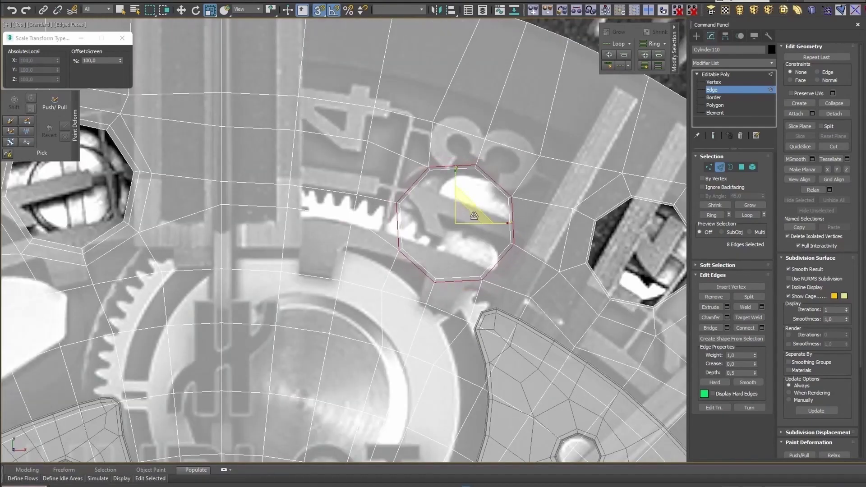
scroll(473, 217, "up", 2)
left_click(742, 167)
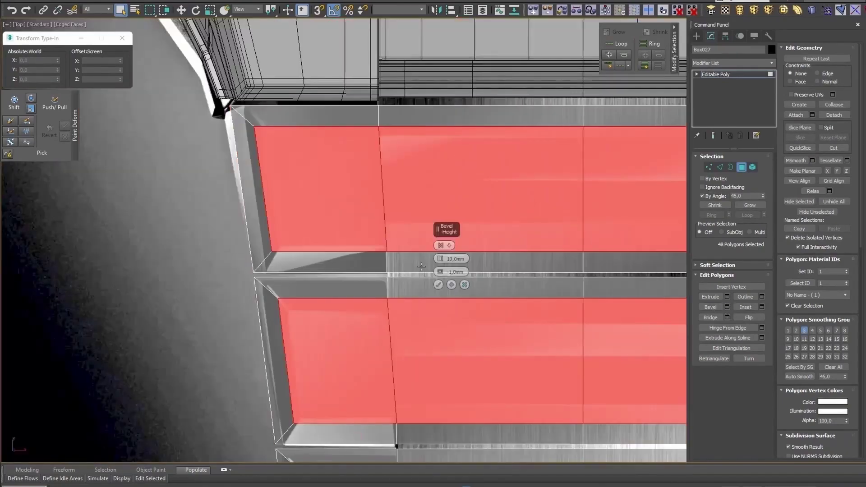
- Pull the link bevel inward, clone five links, reposition their vertices, and add pin-bar edge loops
left_click_drag(440, 272, 440, 277)
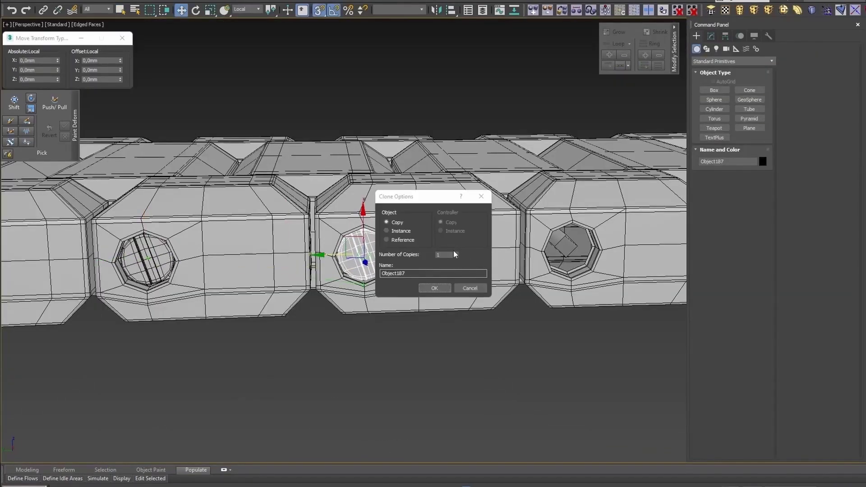
left_click(436, 289)
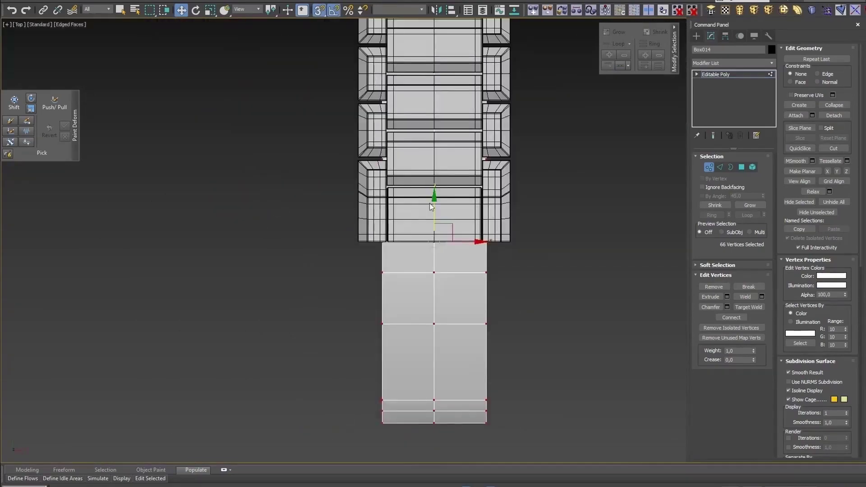
left_click_drag(507, 322, 336, 134)
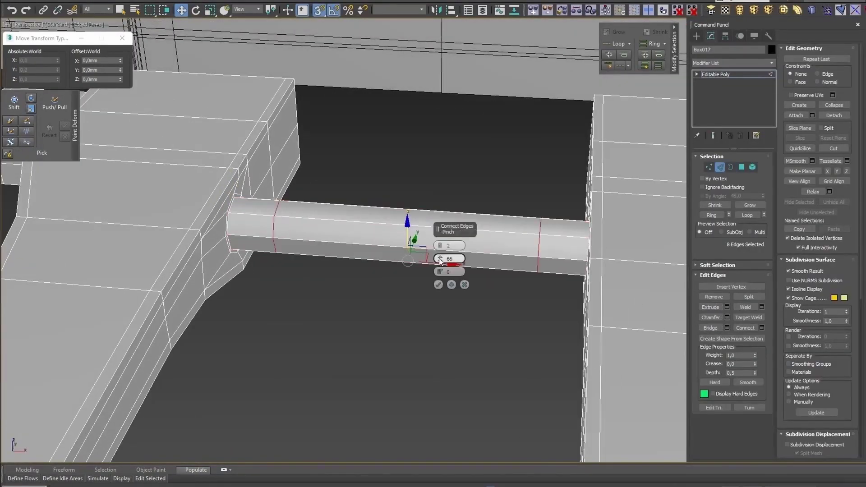
left_click(452, 285)
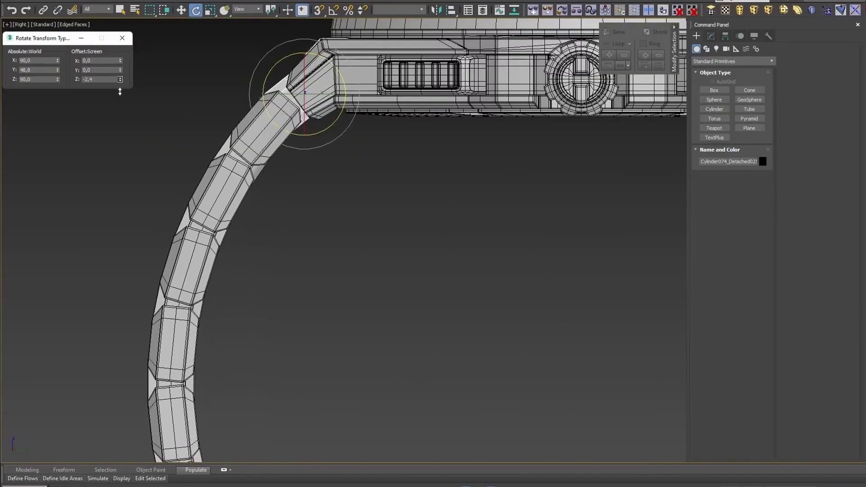
- Add the remaining bracelet pieces to the selection and tilt the strap end into place
scroll(296, 193, "down", 4)
middle_click_drag(295, 193, 339, 288)
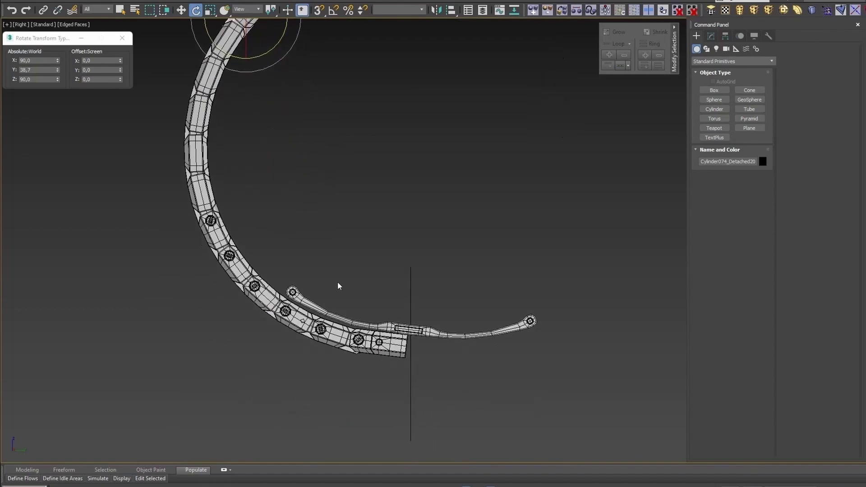
scroll(338, 288, "up", 4)
left_click_drag(120, 79, 123, 87)
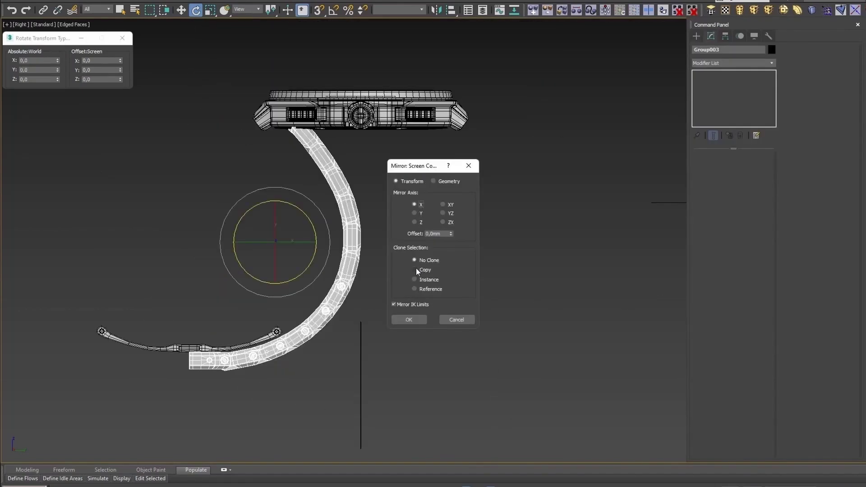